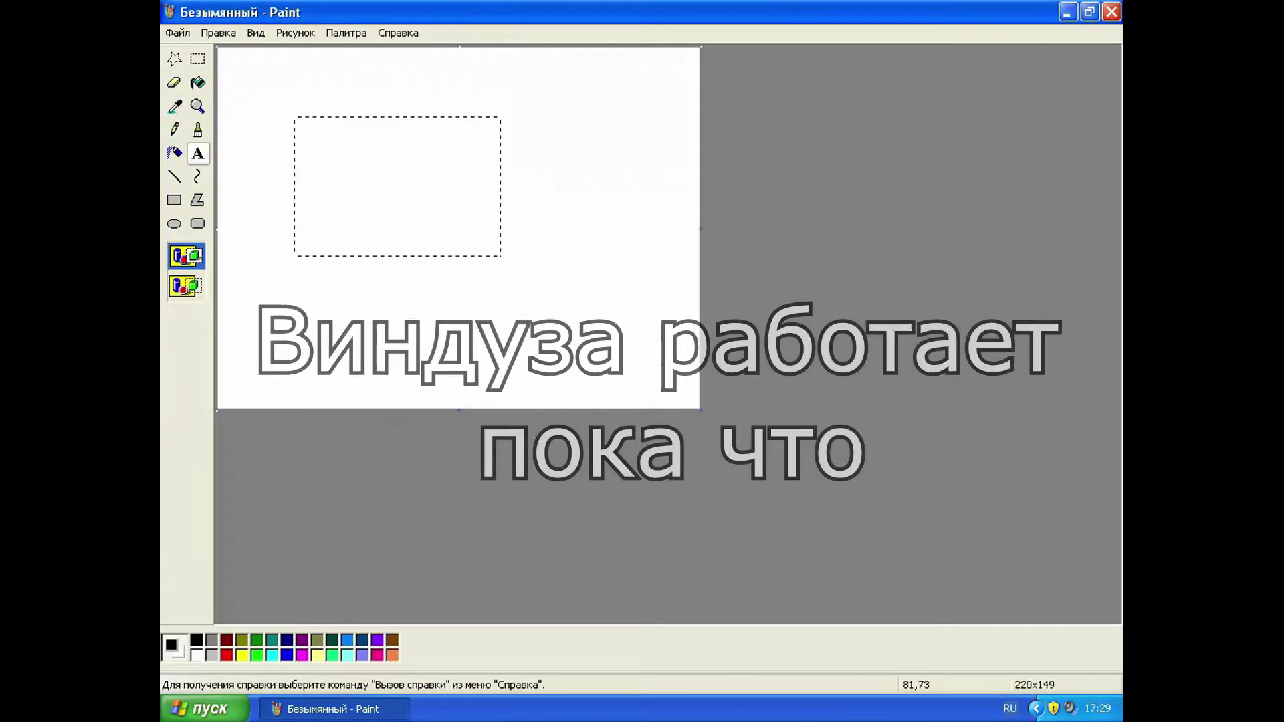
Draw a wide text box on the canvas, set the font size to 26 and enter "hello youtube"
{"action": "left_click_drag", "start_coordinate": [501, 252], "coordinate": [604, 256]}
{"action": "key", "text": "alt+shift"}
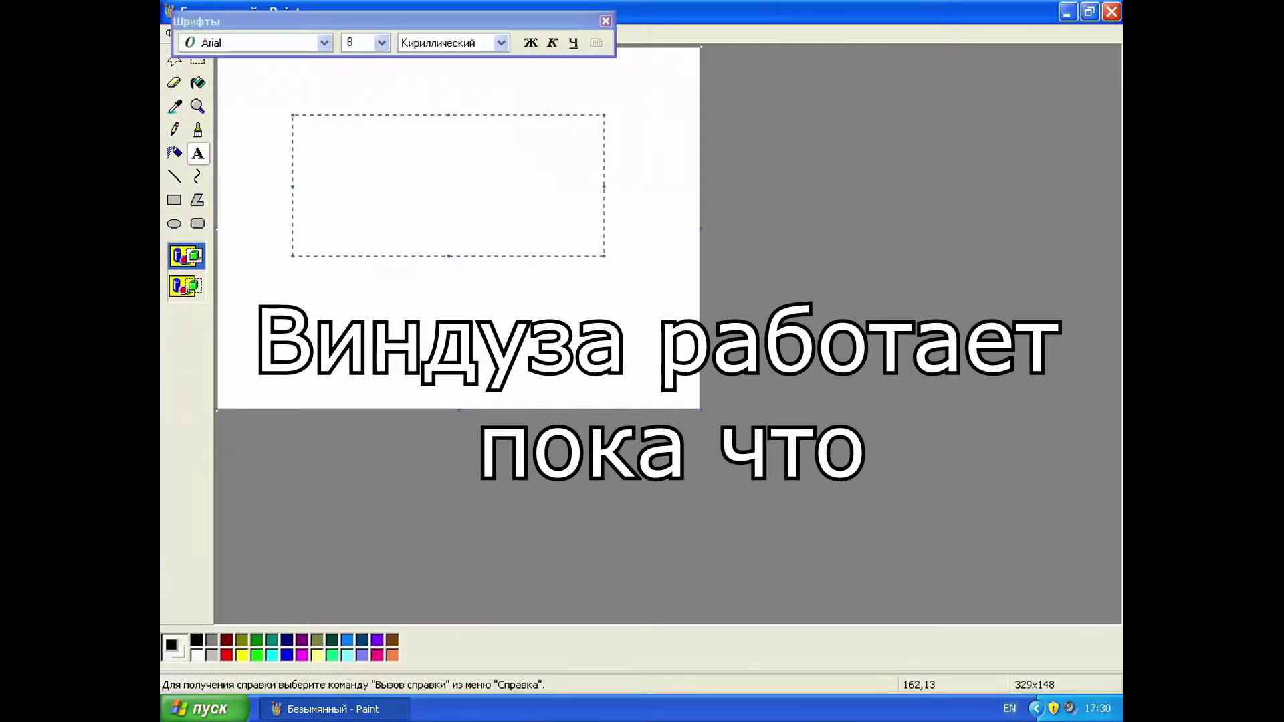
{"action": "left_click", "coordinate": [381, 42]}
{"action": "left_click", "coordinate": [361, 194]}
{"action": "left_click", "coordinate": [305, 135]}
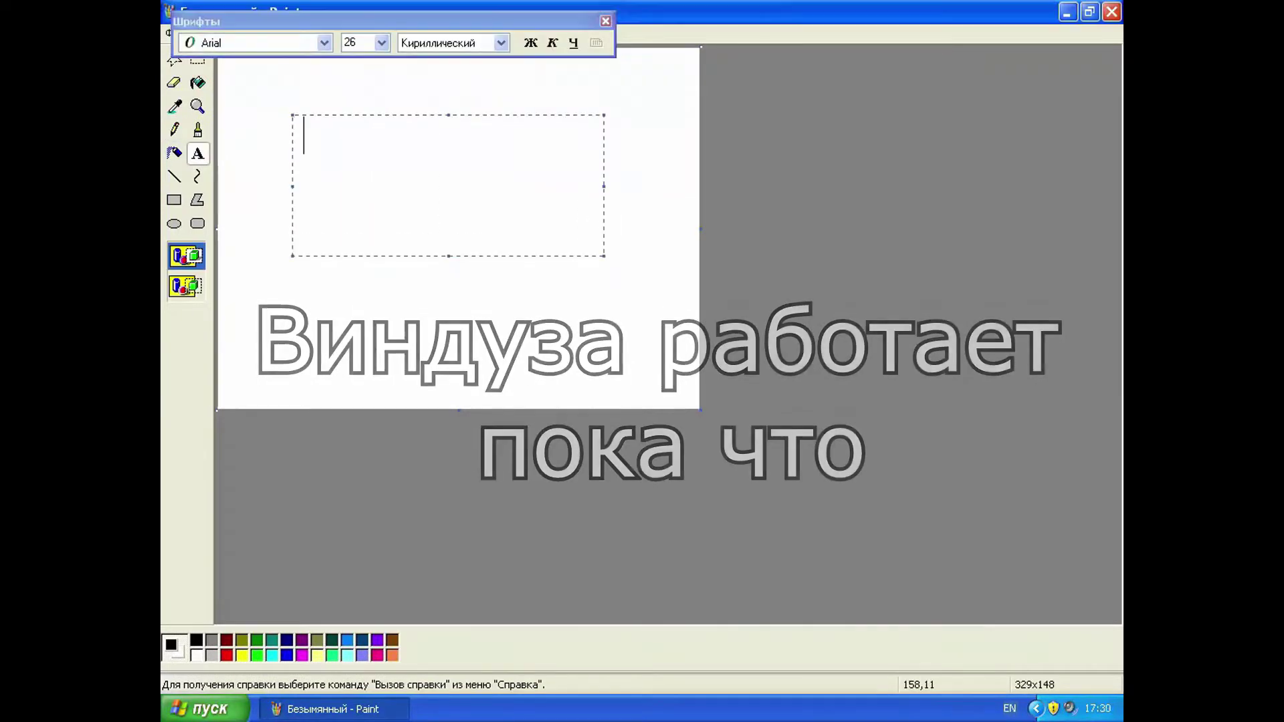
{"action": "type", "text": "hello"}
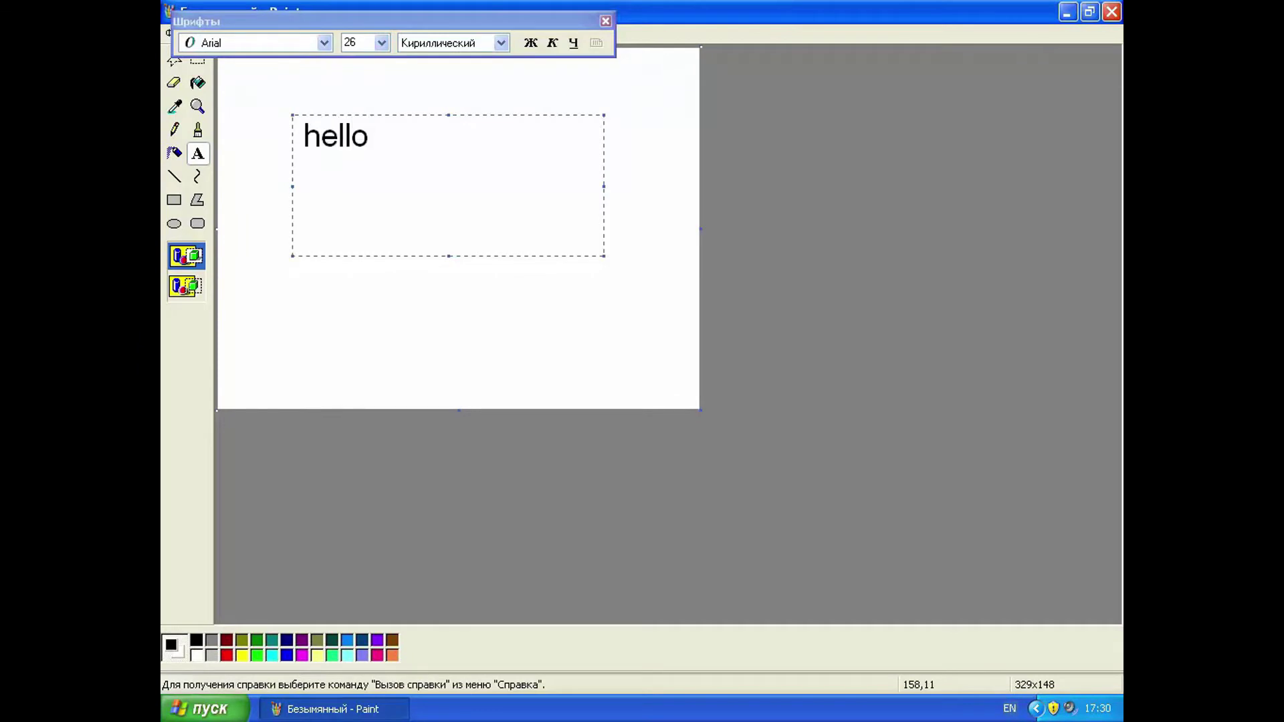
{"action": "type", "text": " youtube"}
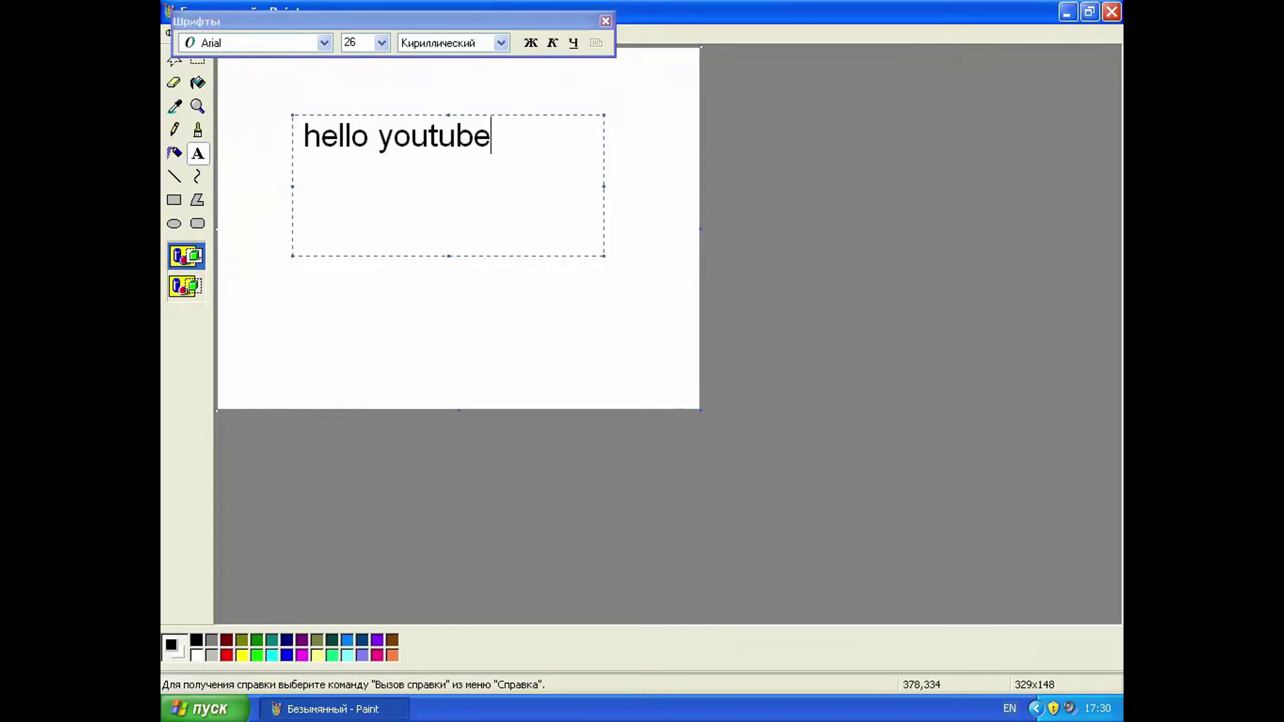
Finish the text entry and close Paint without saving the drawing
{"action": "left_click", "coordinate": [671, 241]}
{"action": "left_click", "coordinate": [1111, 12]}
{"action": "left_click", "coordinate": [1112, 11]}
{"action": "left_click", "coordinate": [642, 381]}
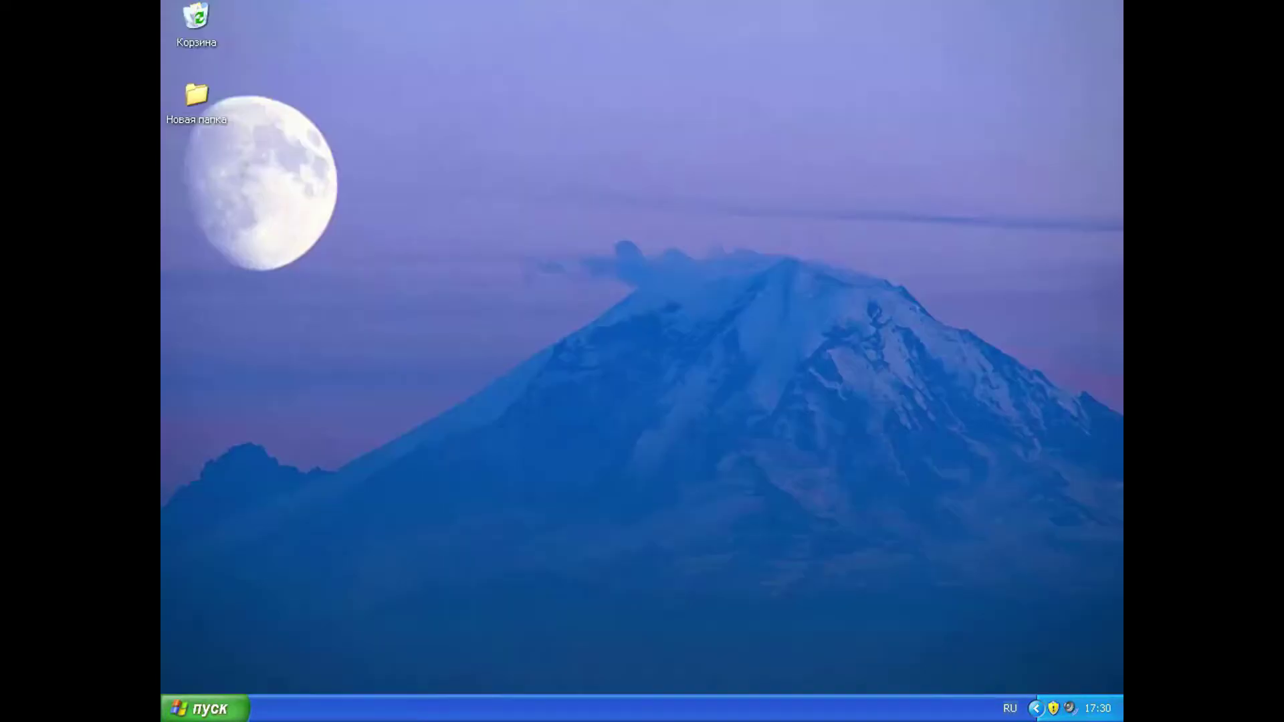
Open My Computer to view the available drives, then close the window
{"action": "left_click", "coordinate": [204, 708]}
{"action": "left_click", "coordinate": [401, 438]}
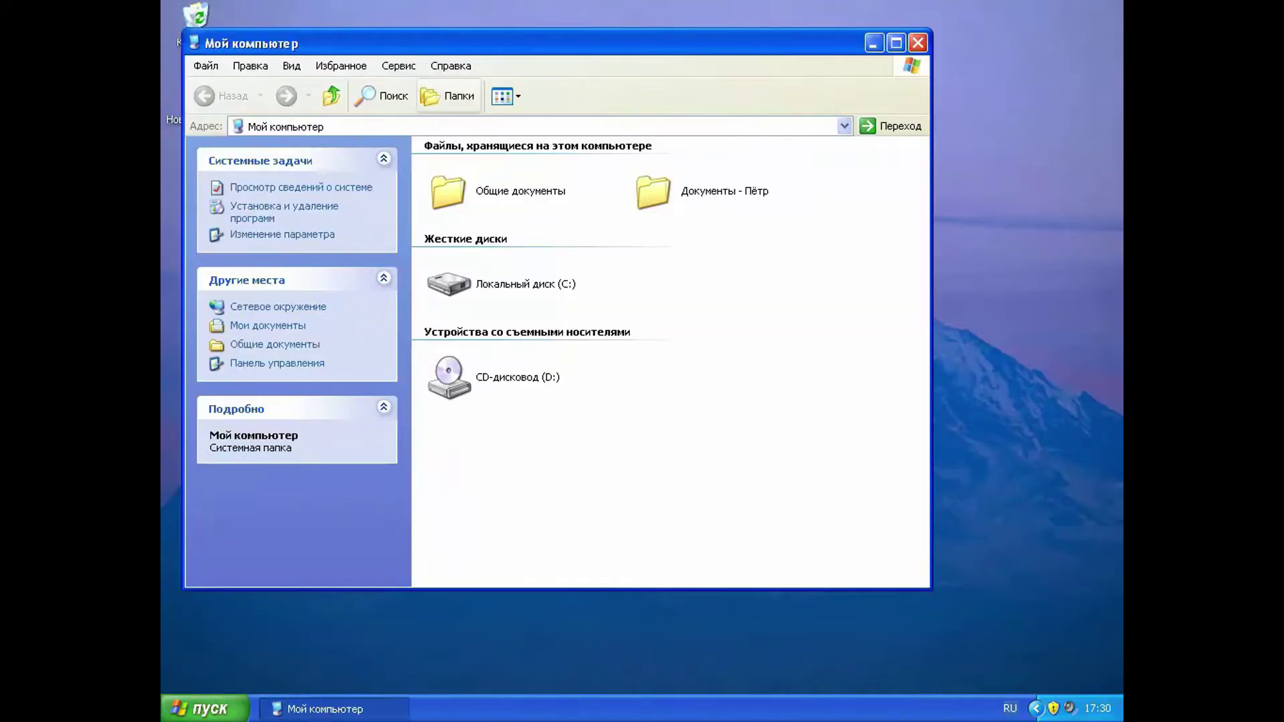
{"action": "left_click", "coordinate": [450, 66]}
{"action": "left_click", "coordinate": [471, 125]}
{"action": "left_click", "coordinate": [561, 395]}
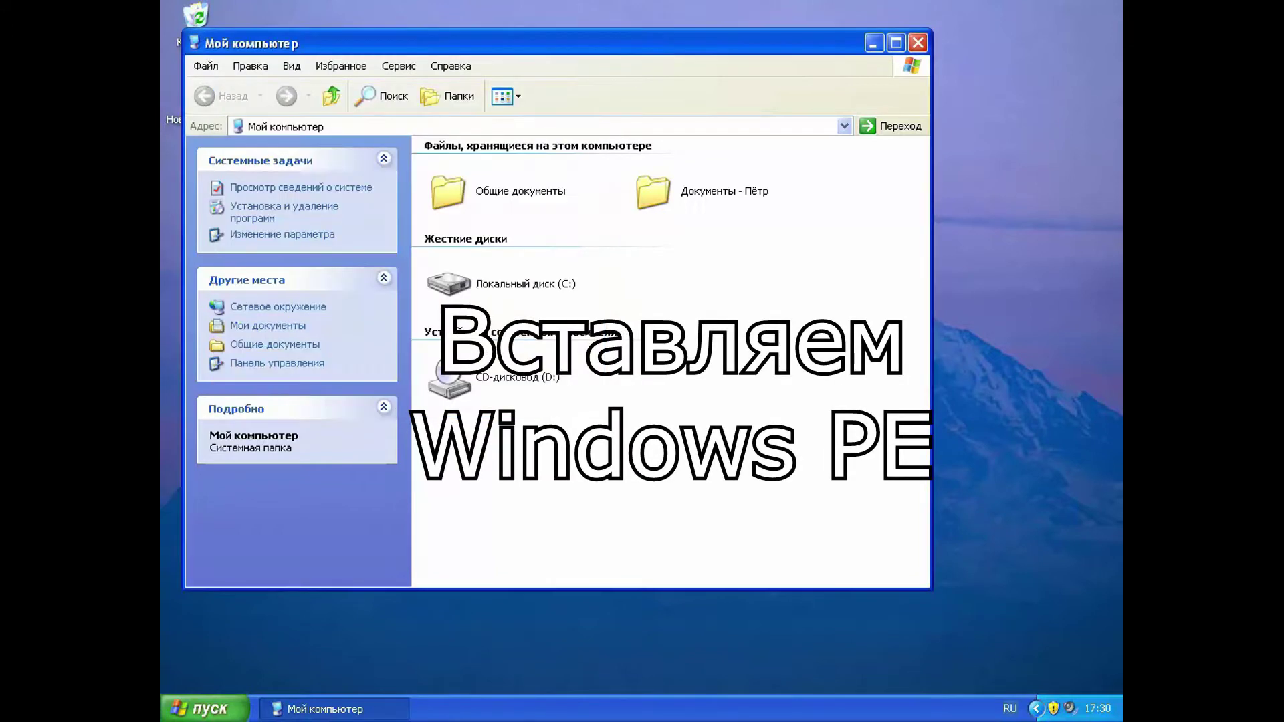
{"action": "left_click", "coordinate": [917, 42]}
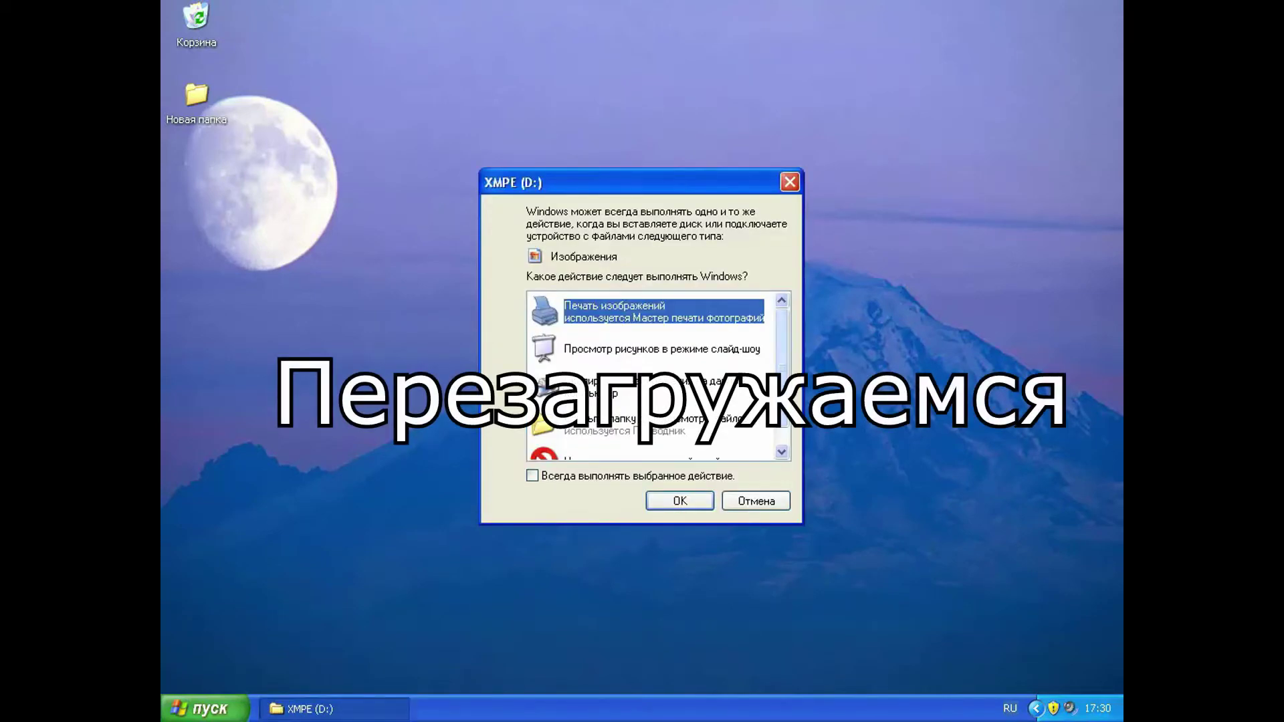
Dismiss the autoplay prompt for the XMPE (D:) disc and restart the computer
{"action": "key", "text": "Escape"}
{"action": "left_click", "coordinate": [204, 708]}
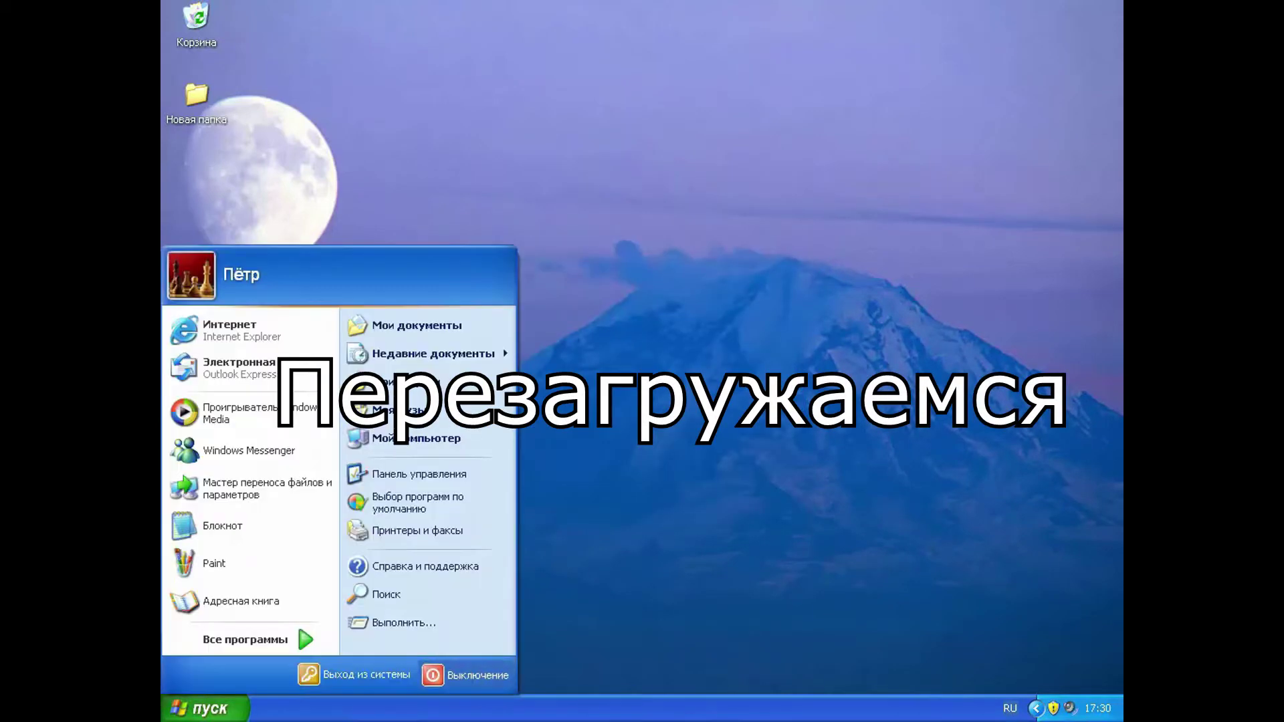
{"action": "left_click", "coordinate": [442, 674]}
{"action": "left_click", "coordinate": [735, 270]}
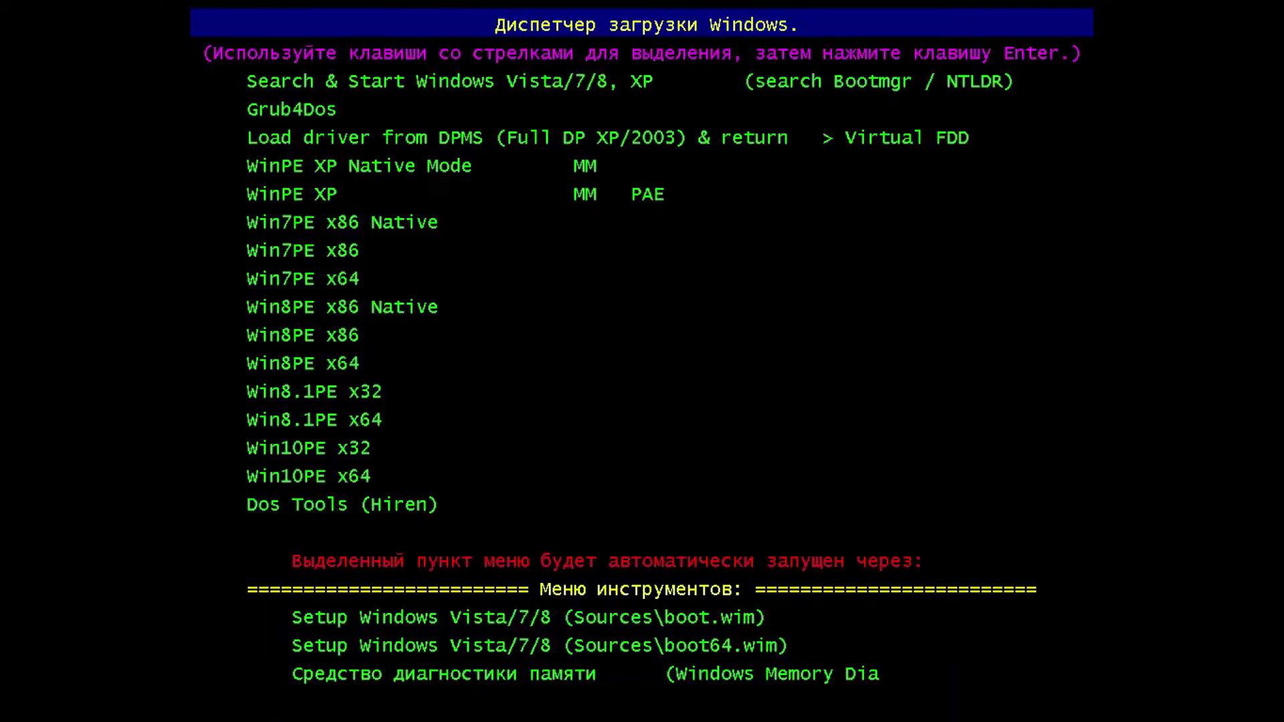
Boot the Win7PE x86 environment from the Windows boot manager list
{"action": "key", "text": "Down"}
{"action": "key", "text": "Down"}
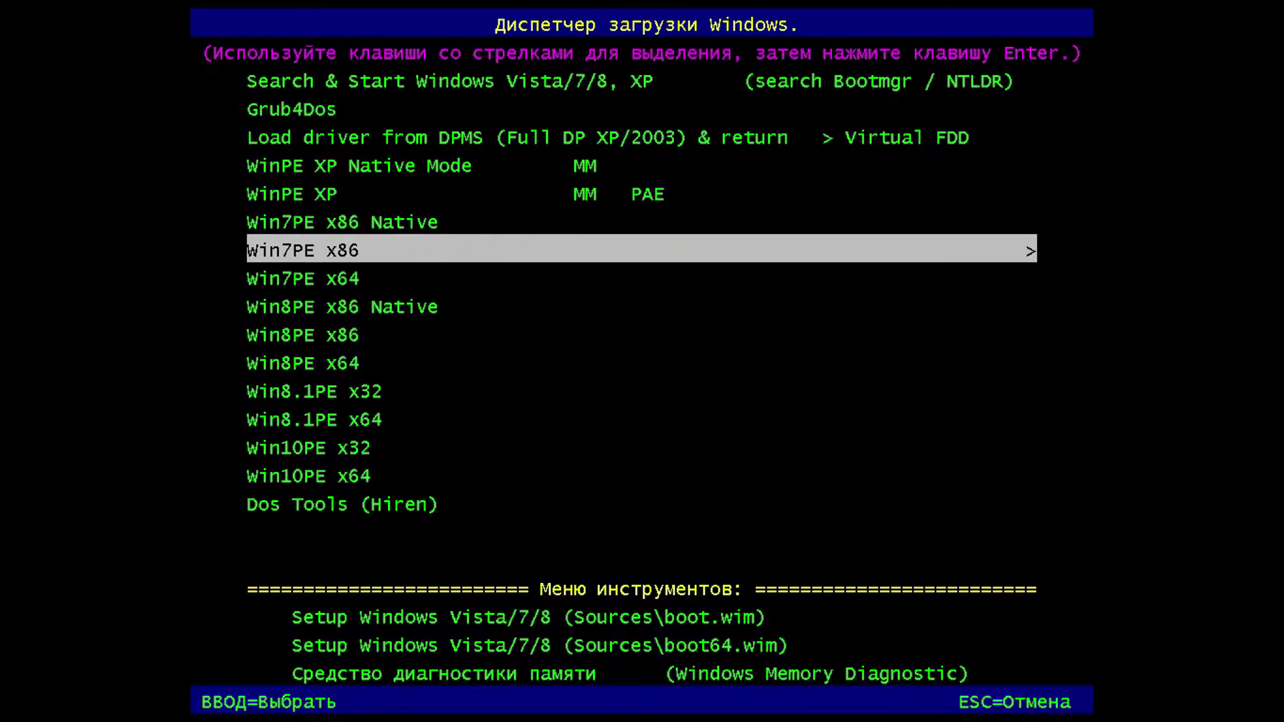
{"action": "key", "text": "Down"}
{"action": "key", "text": "Up"}
{"action": "key", "text": "Return"}
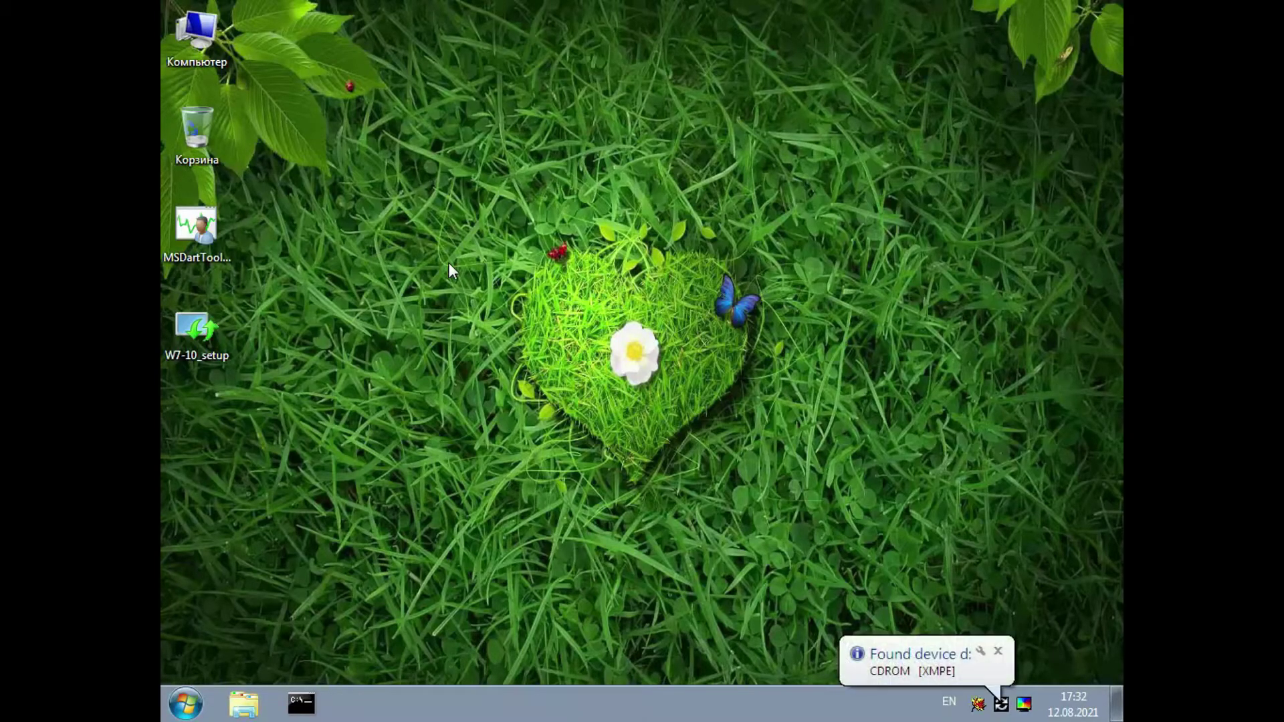
On drive C:, open the Новая папка folder on the user profile's desktop and select explorer.exe
{"action": "left_click", "coordinate": [999, 653]}
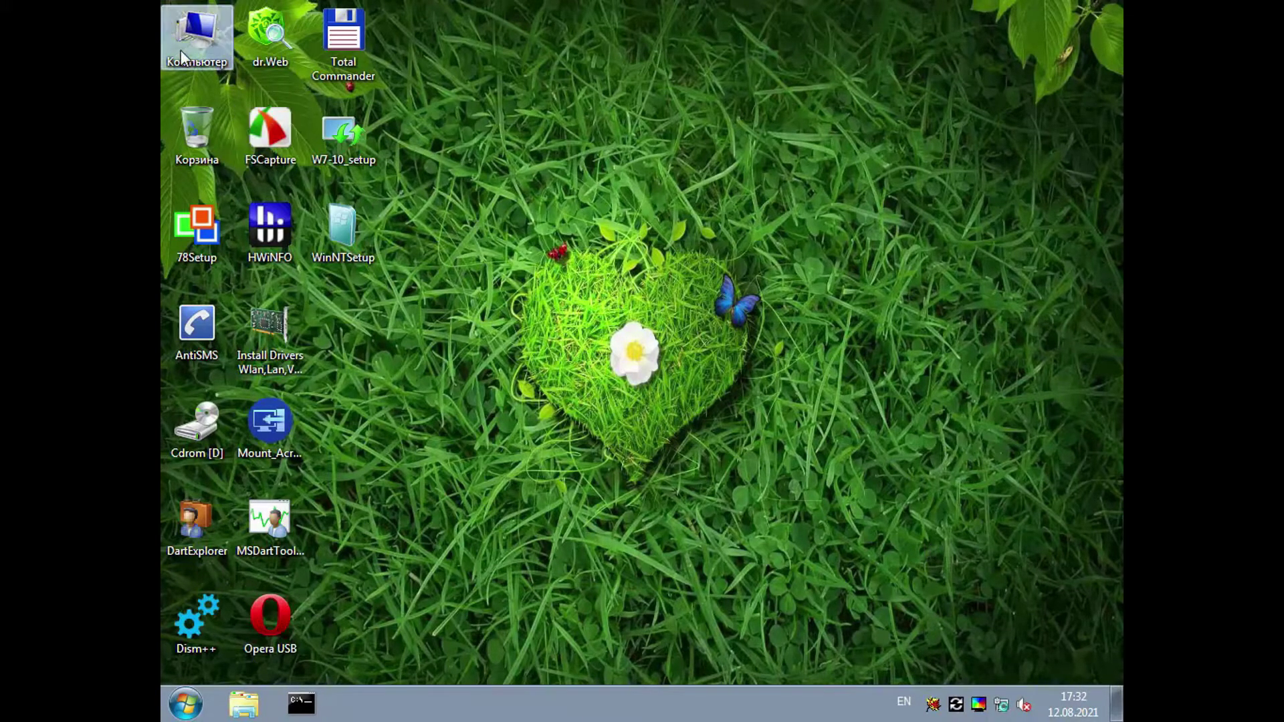
{"action": "double_click", "coordinate": [196, 34]}
{"action": "double_click", "coordinate": [554, 239]}
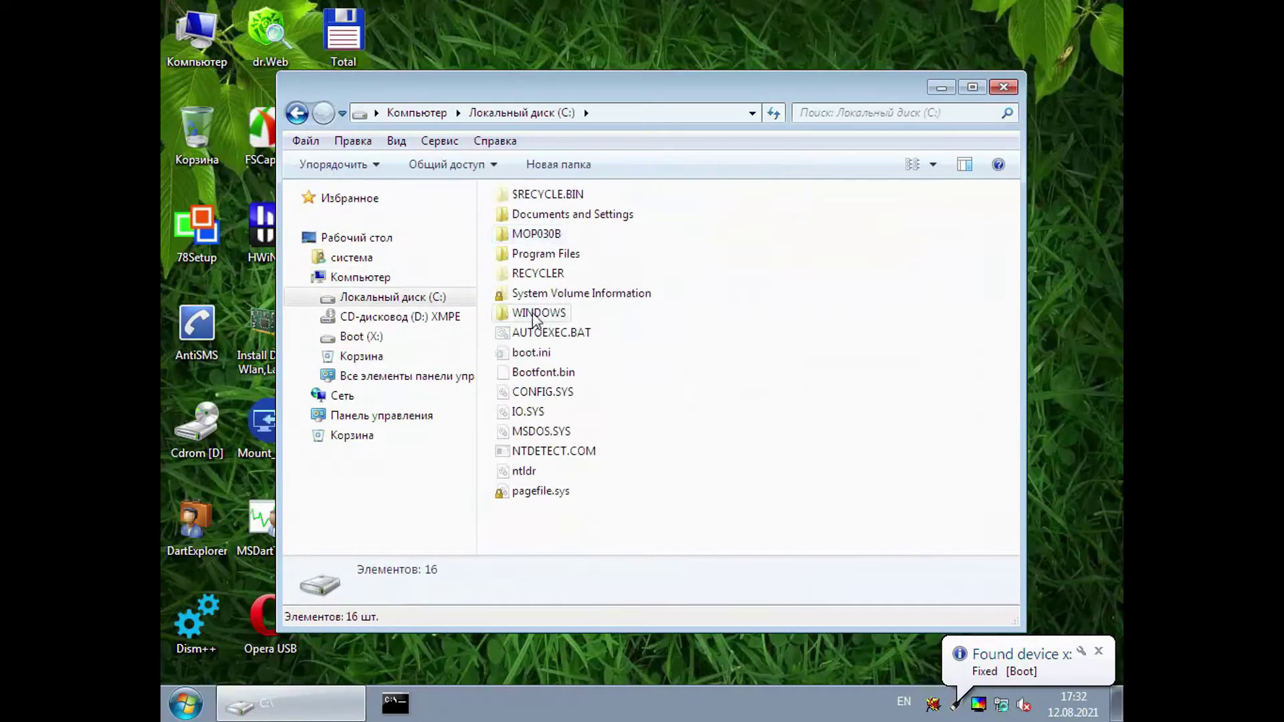
{"action": "double_click", "coordinate": [530, 216]}
{"action": "double_click", "coordinate": [532, 274]}
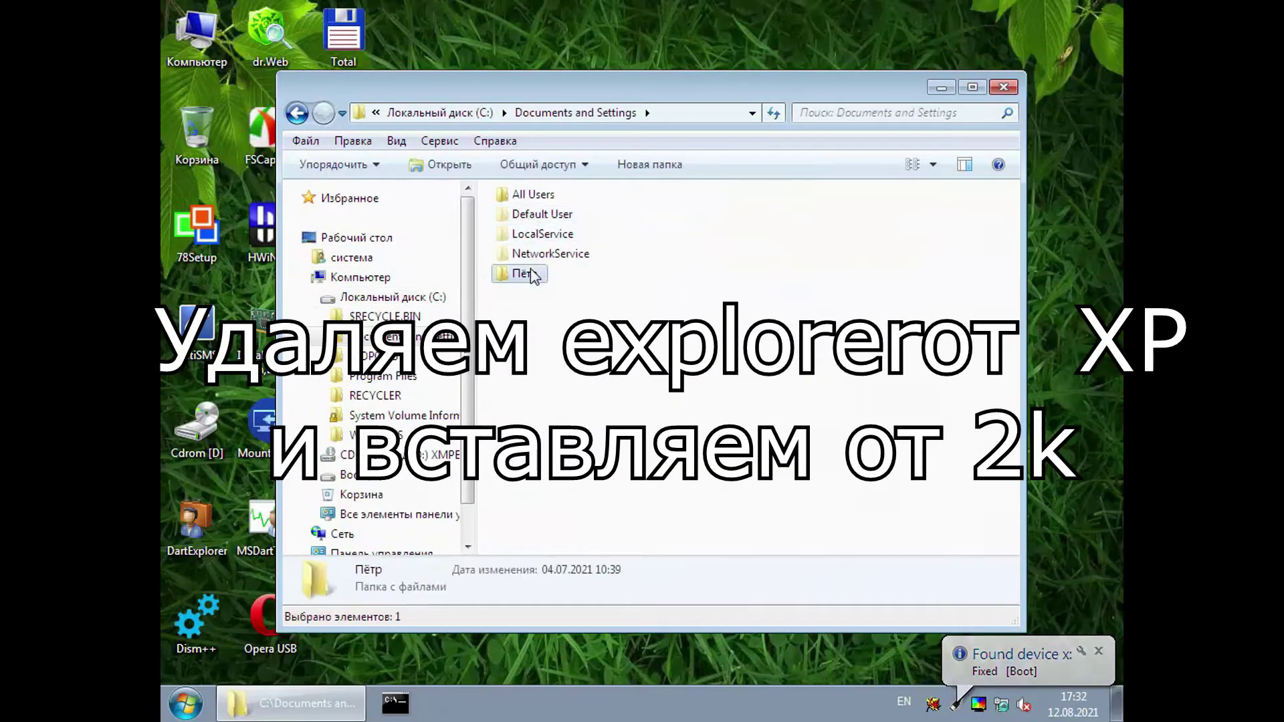
{"action": "double_click", "coordinate": [554, 391]}
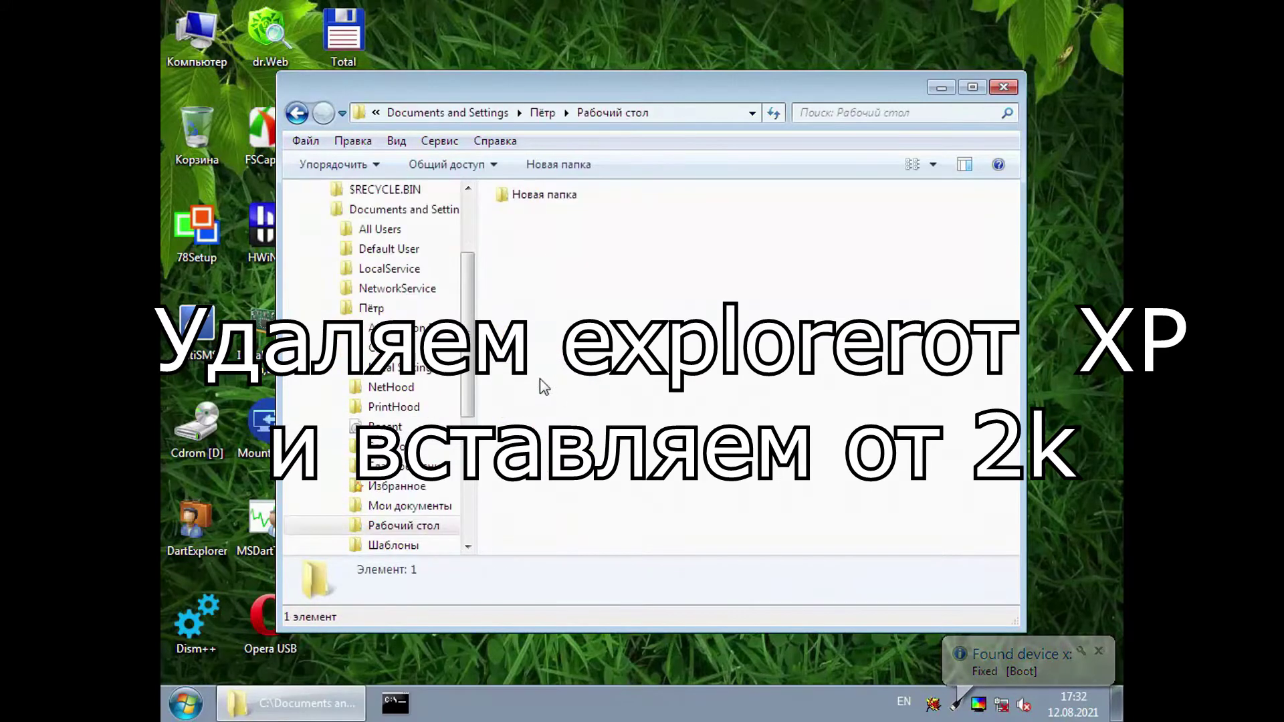
{"action": "double_click", "coordinate": [531, 194]}
{"action": "left_click", "coordinate": [530, 194]}
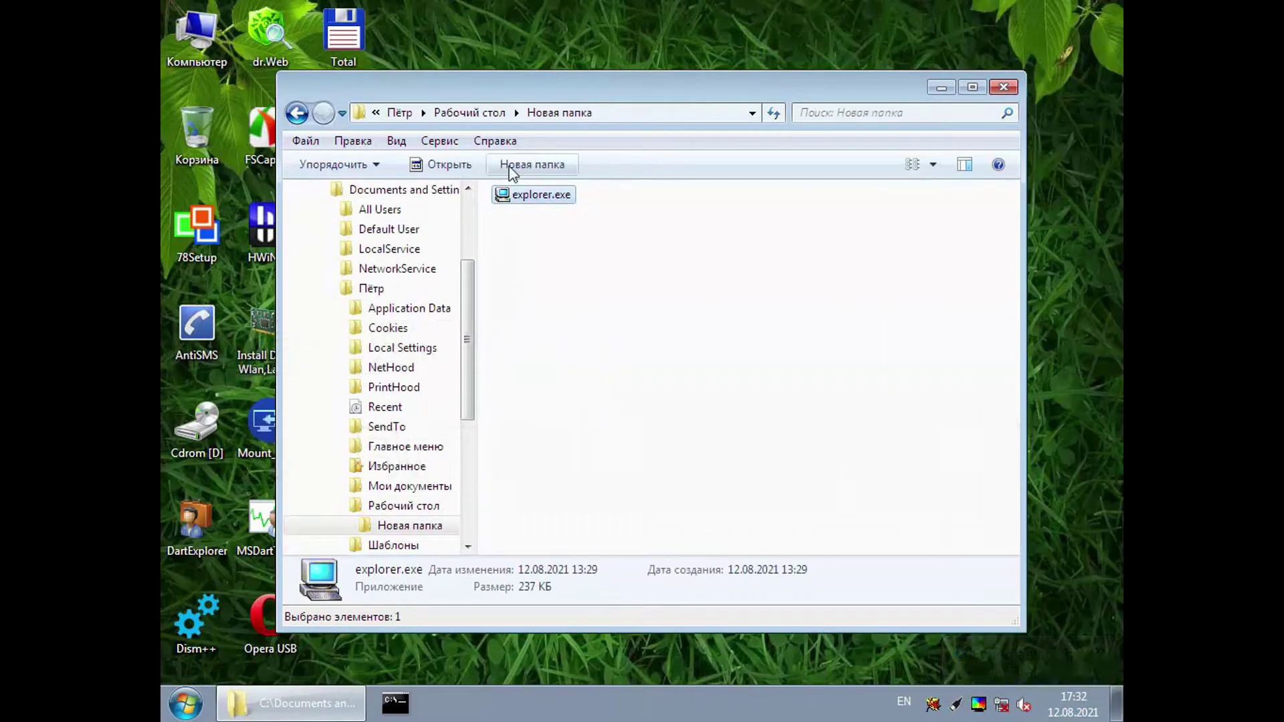
Open the C:\WINDOWS folder in a second window
{"action": "double_click", "coordinate": [197, 37]}
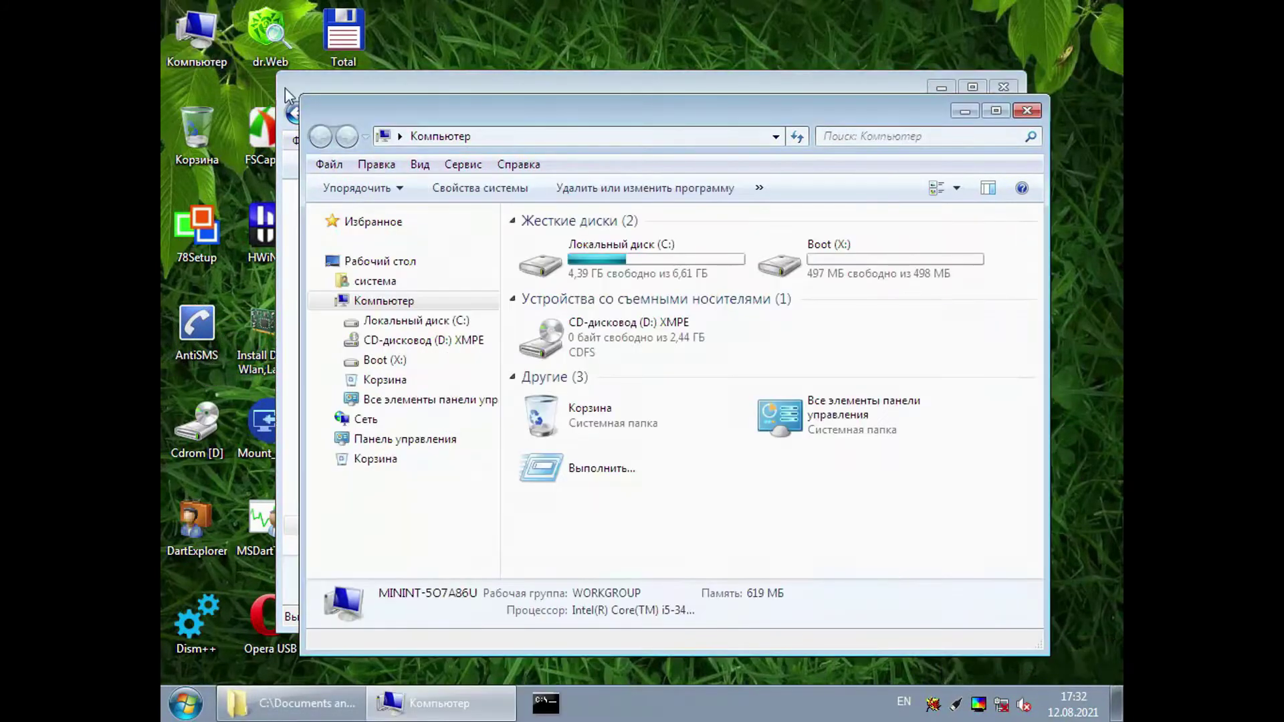
{"action": "double_click", "coordinate": [589, 253]}
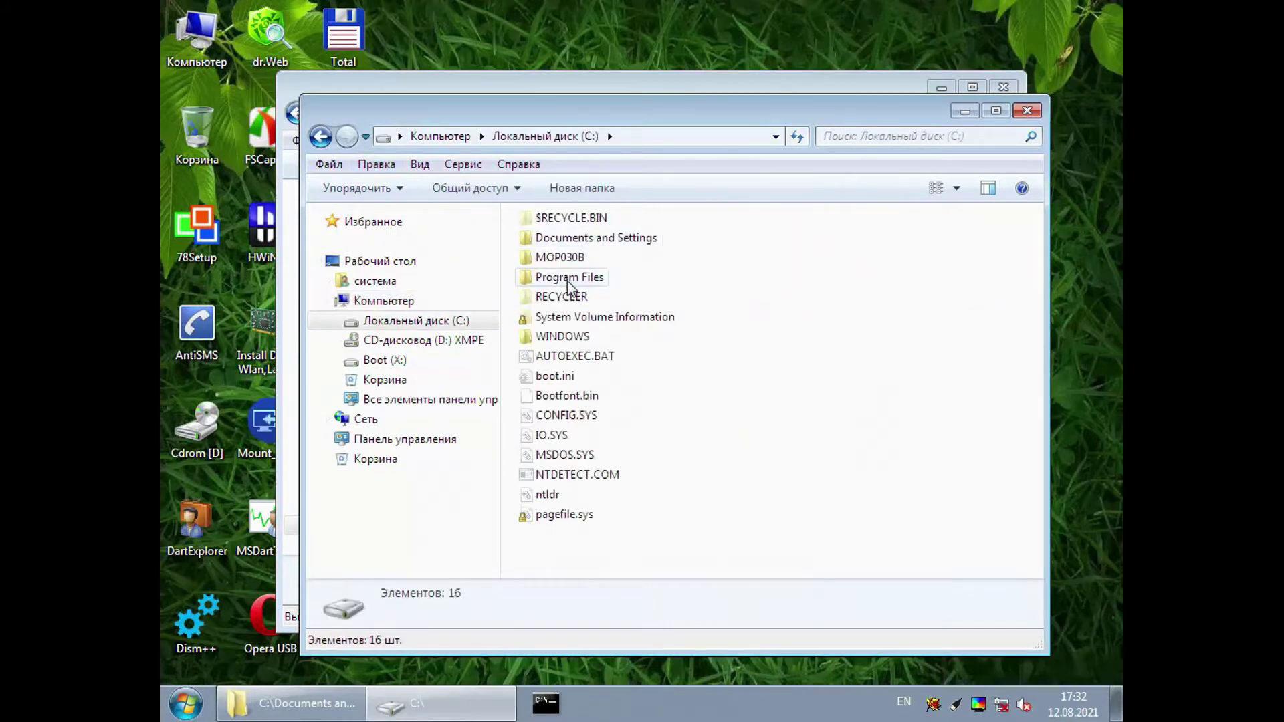
{"action": "double_click", "coordinate": [565, 337]}
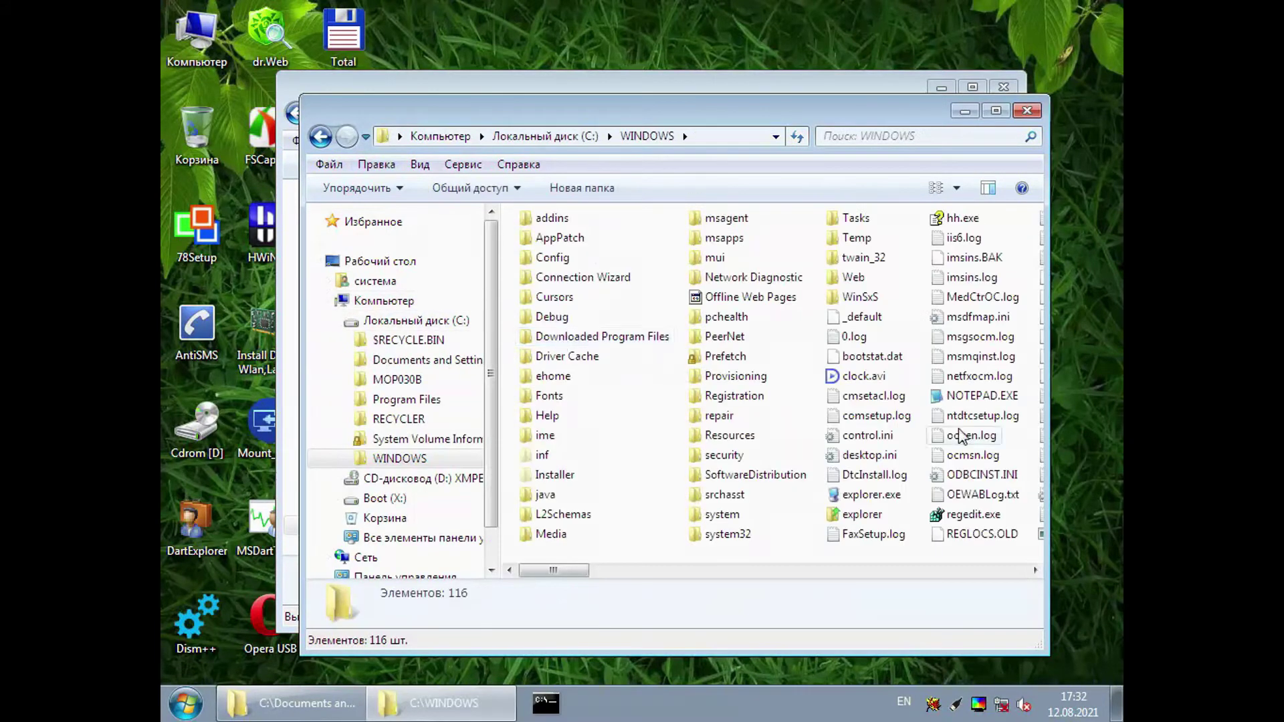
Delete the original explorer.exe from the WINDOWS folder
{"action": "left_click", "coordinate": [866, 495]}
{"action": "left_click", "coordinate": [860, 514]}
{"action": "left_click", "coordinate": [858, 500]}
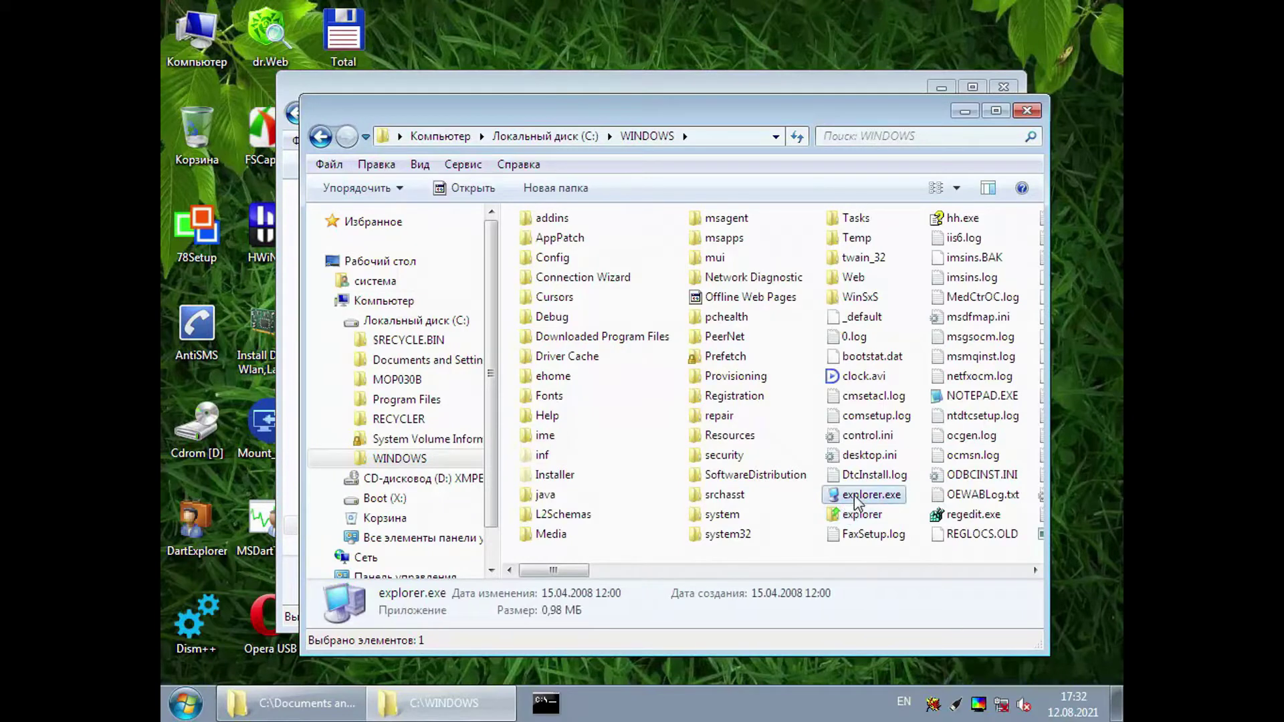
{"action": "key", "text": "Delete"}
{"action": "key", "text": "Return"}
Move the replacement explorer.exe from Новая папка into the C:\WINDOWS folder
{"action": "left_click", "coordinate": [506, 87]}
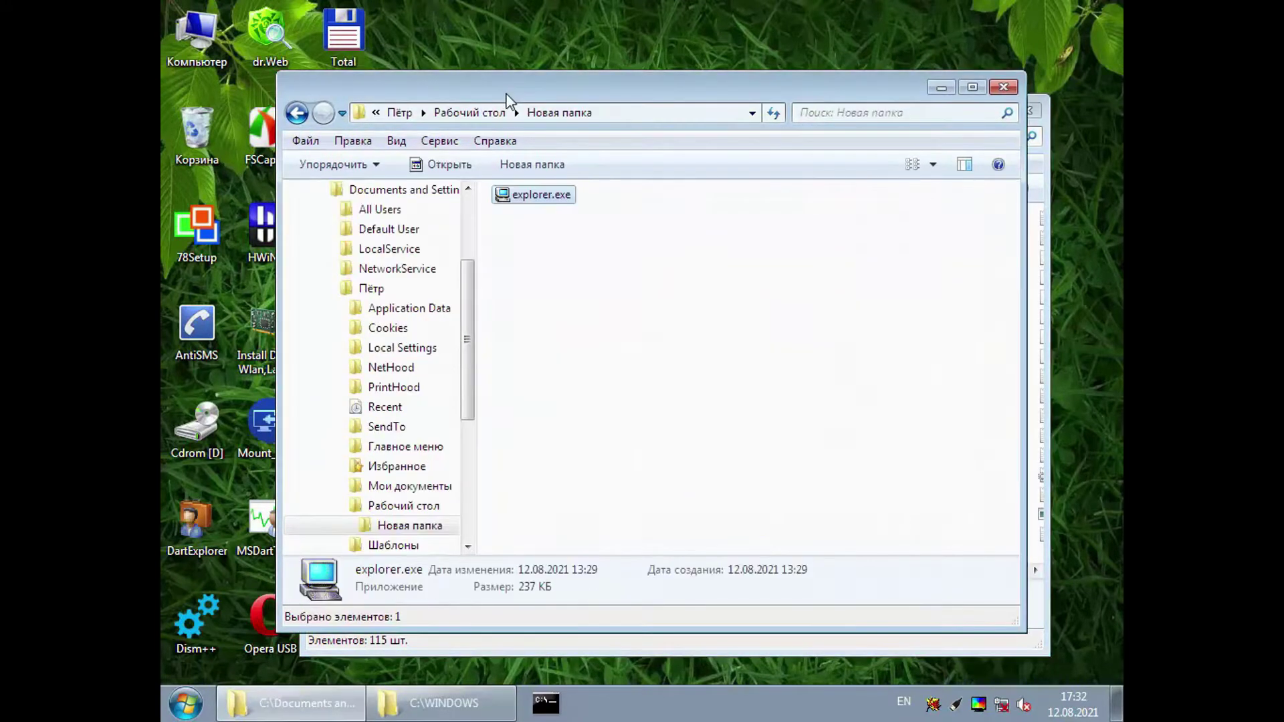
{"action": "left_click_drag", "start_coordinate": [507, 99], "coordinate": [358, 120]}
{"action": "left_click_drag", "start_coordinate": [391, 215], "coordinate": [938, 582]}
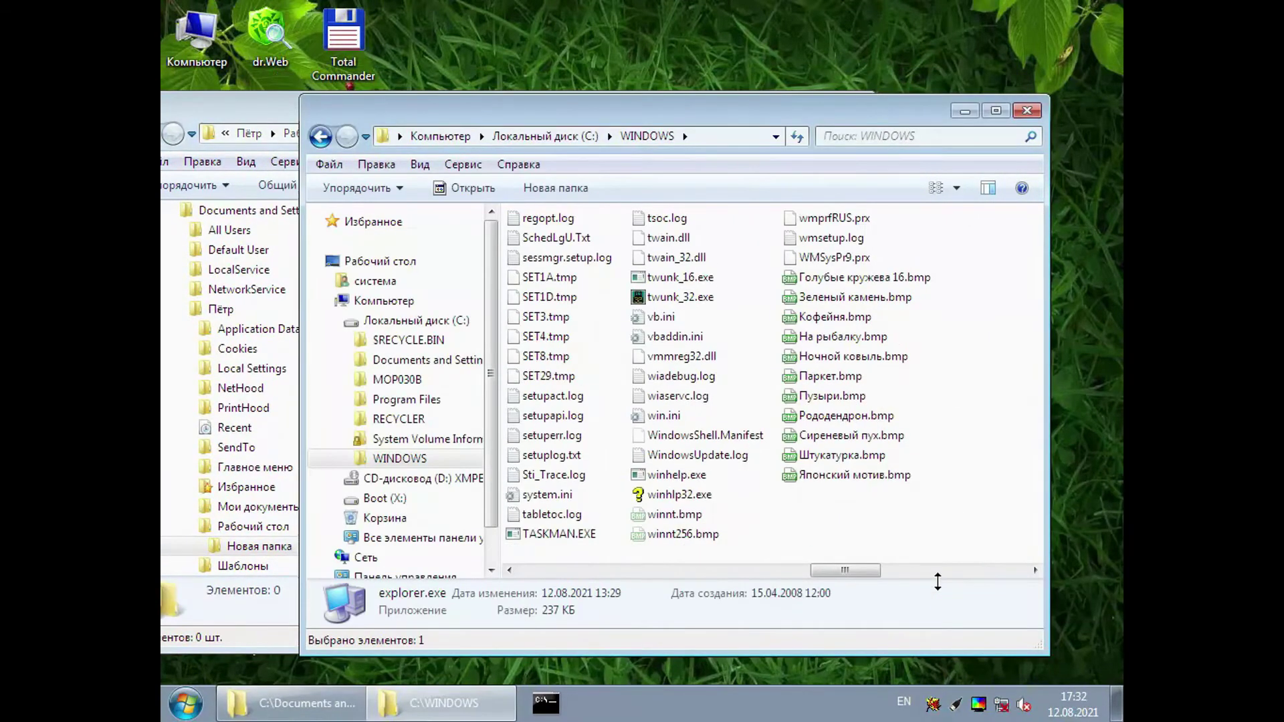
Check the details of the replaced explorer.exe in the WINDOWS folder
{"action": "left_click_drag", "start_coordinate": [837, 569], "coordinate": [532, 577]}
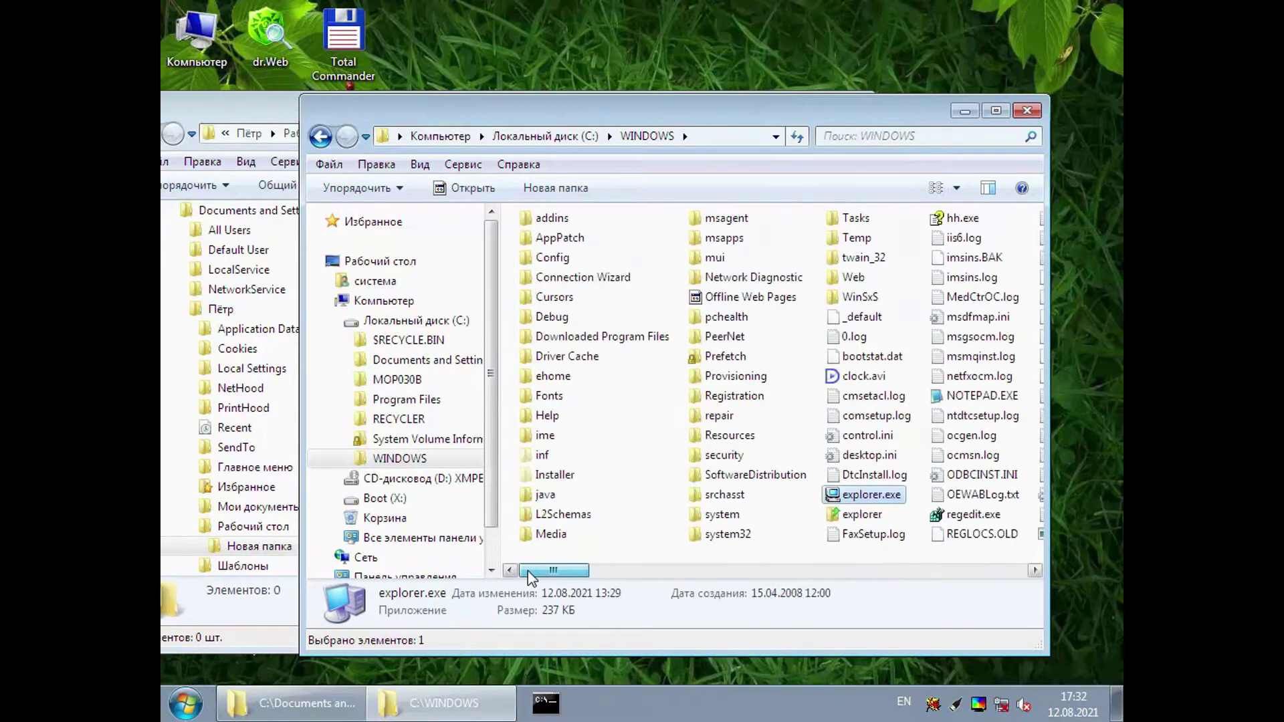
{"action": "left_click", "coordinate": [256, 118]}
{"action": "left_click", "coordinate": [956, 416]}
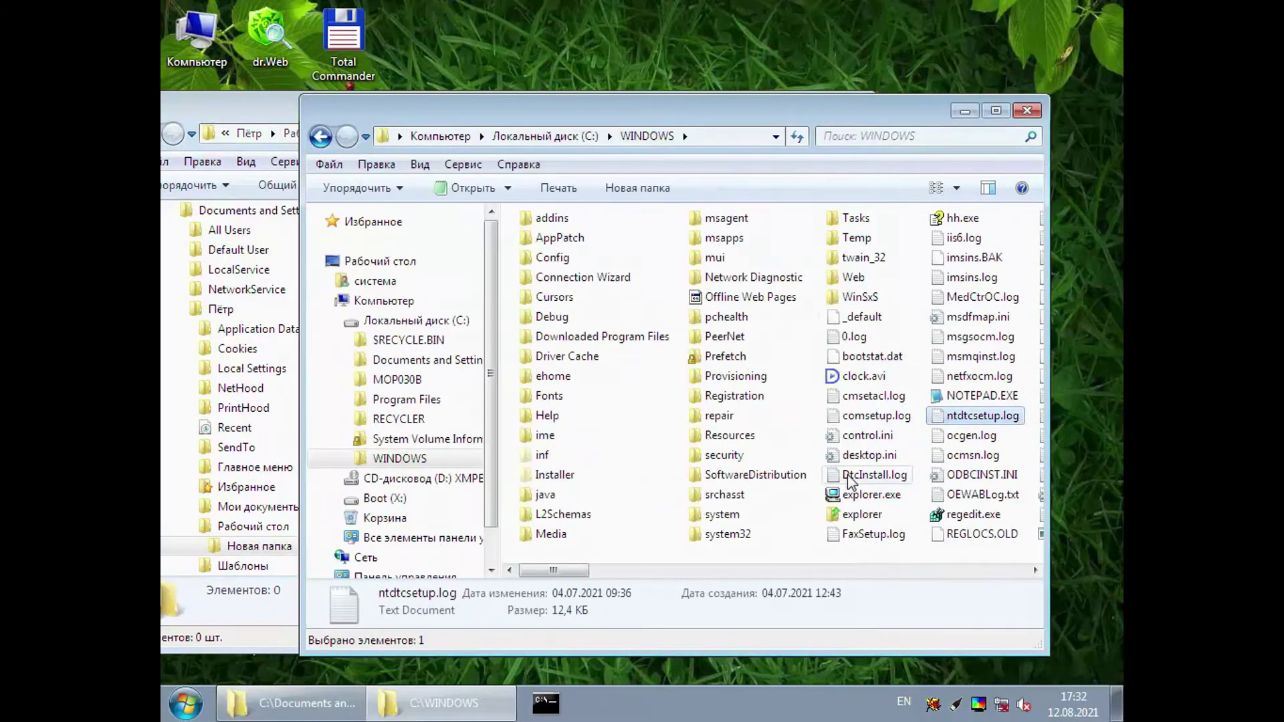
{"action": "left_click", "coordinate": [863, 494]}
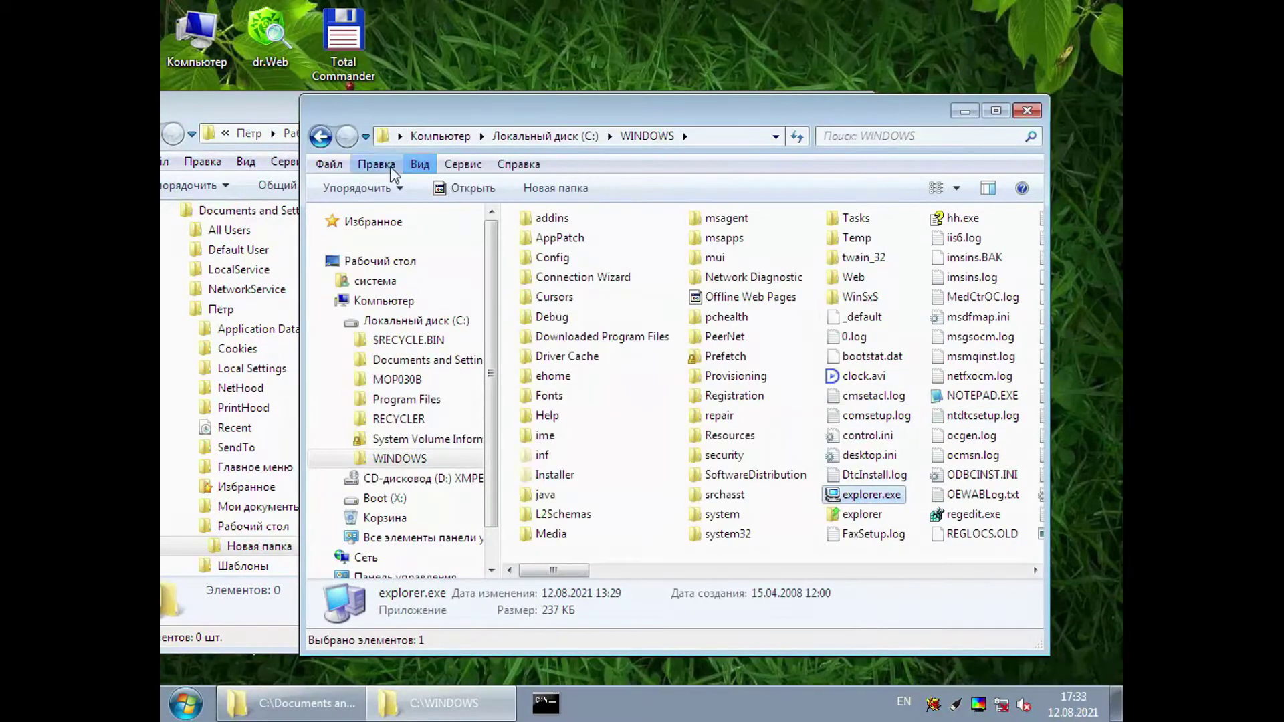
{"action": "left_click", "coordinate": [861, 457]}
{"action": "left_click", "coordinate": [870, 496]}
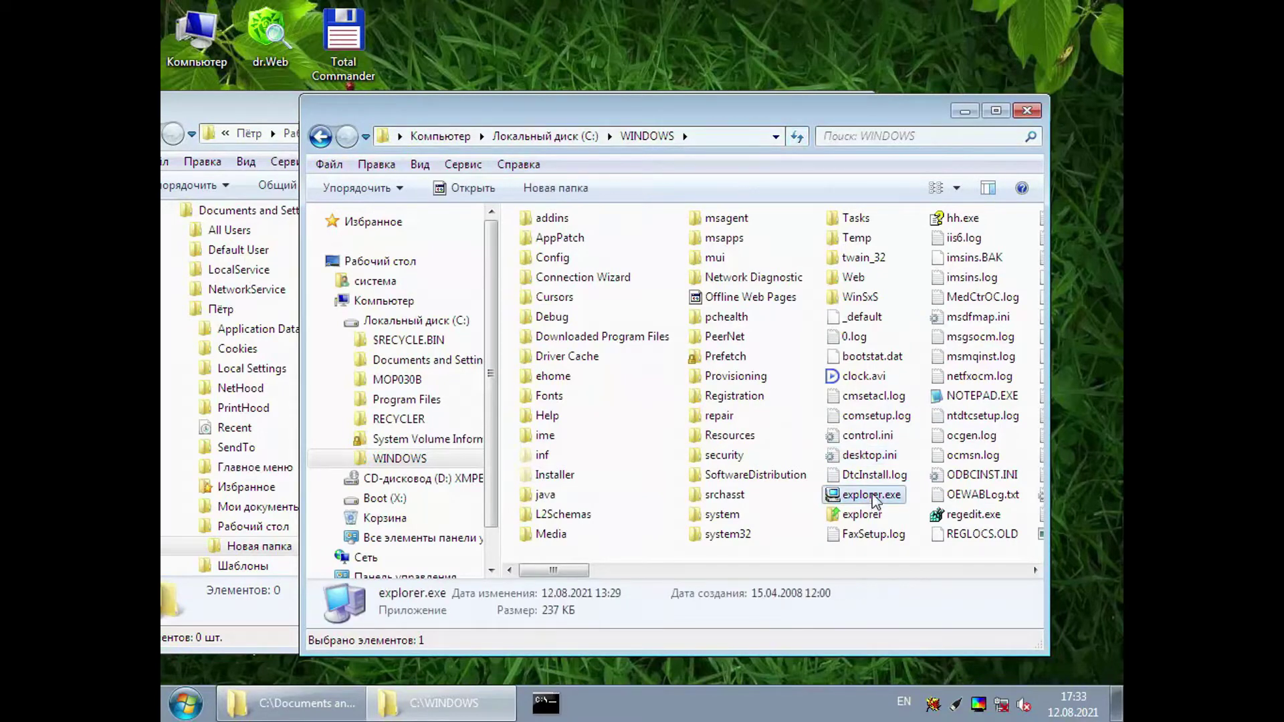
Close both folder windows and restart the computer
{"action": "left_click", "coordinate": [1023, 112]}
{"action": "left_click", "coordinate": [854, 110]}
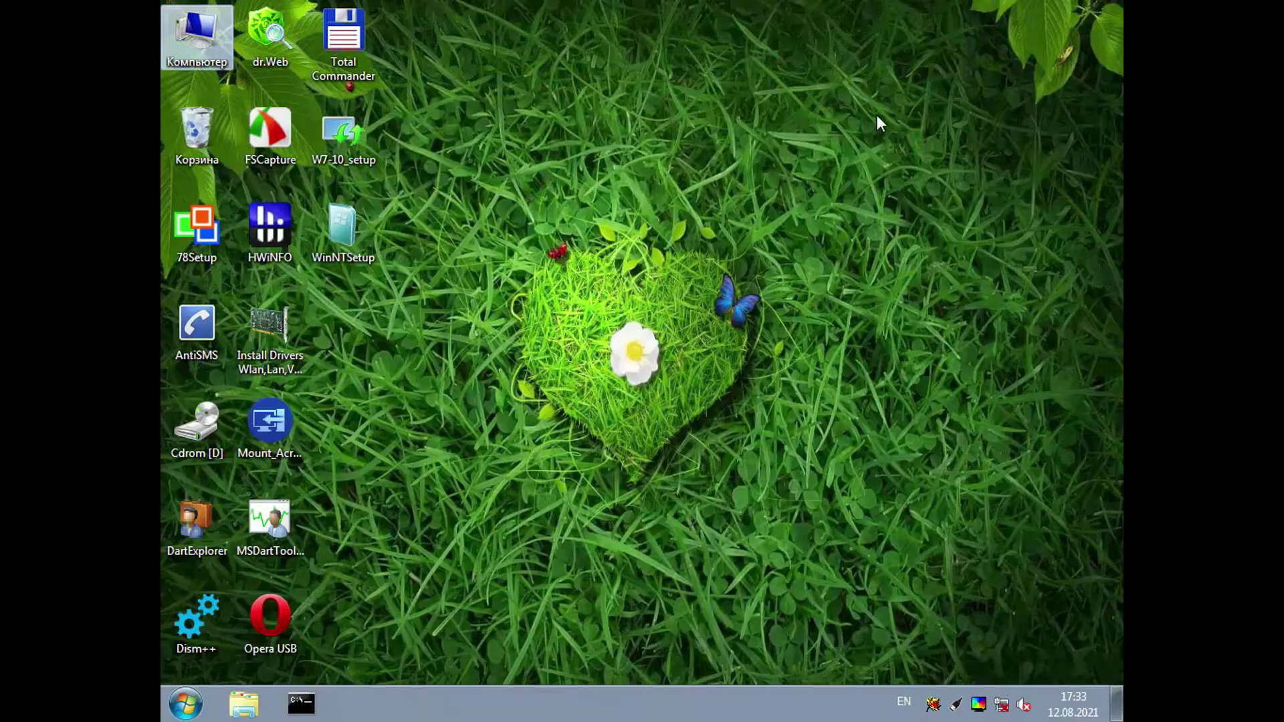
{"action": "left_click", "coordinate": [186, 689]}
{"action": "left_click", "coordinate": [284, 642]}
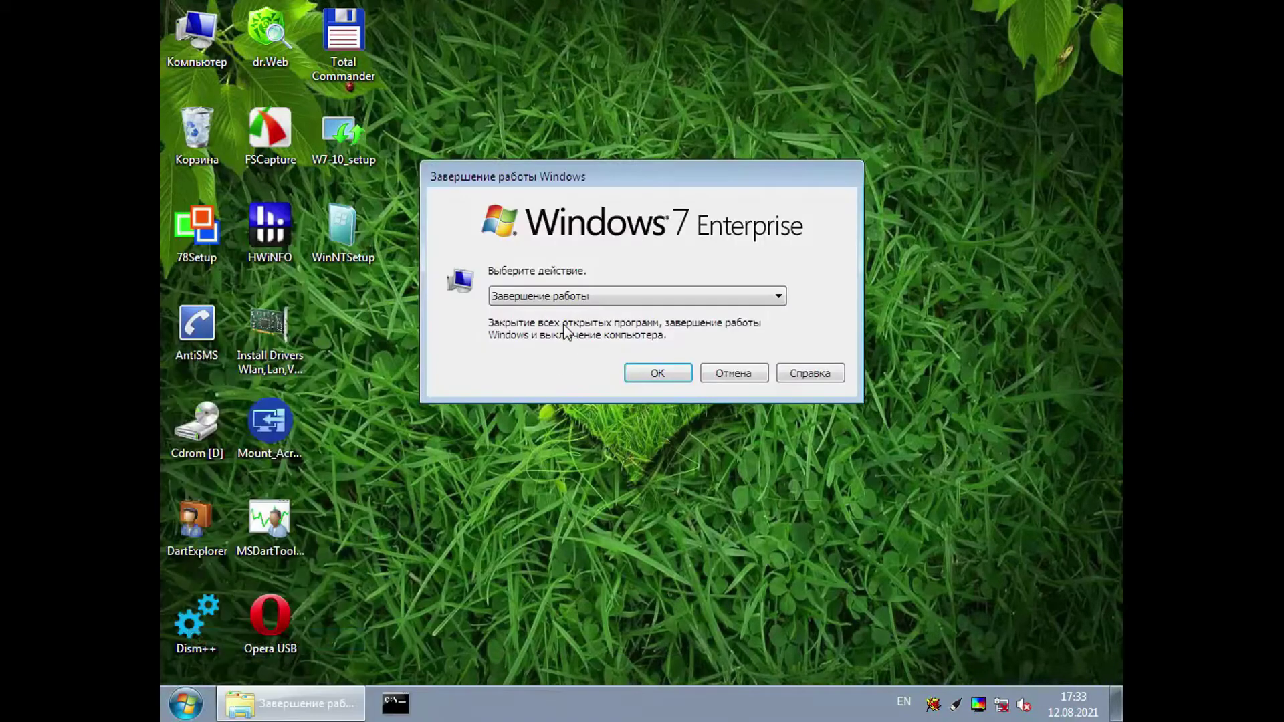
{"action": "left_click", "coordinate": [636, 295]}
{"action": "left_click", "coordinate": [529, 315]}
{"action": "left_click", "coordinate": [658, 374]}
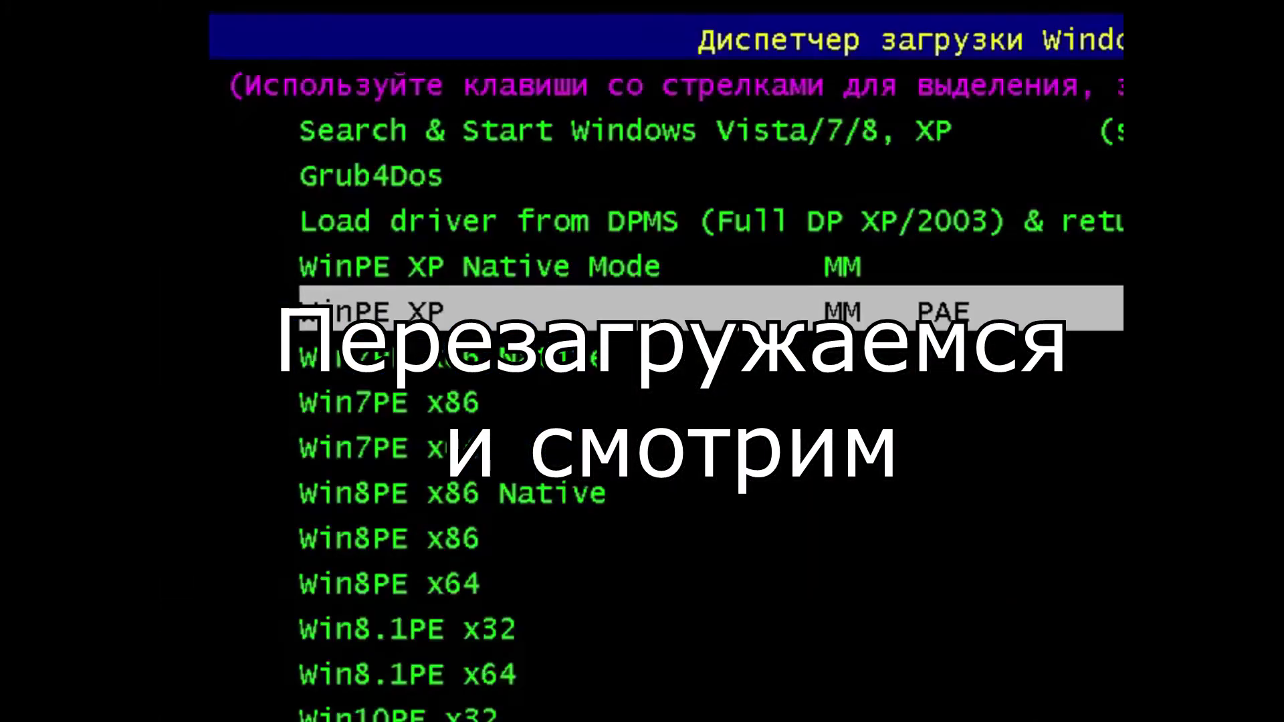
Start the installed system with the "Search & Start Windows Vista/7/8, XP" boot entry
{"action": "key", "text": "Up"}
{"action": "key", "text": "Up"}
{"action": "key", "text": "Up"}
{"action": "key", "text": "Up"}
{"action": "key", "text": "Return"}
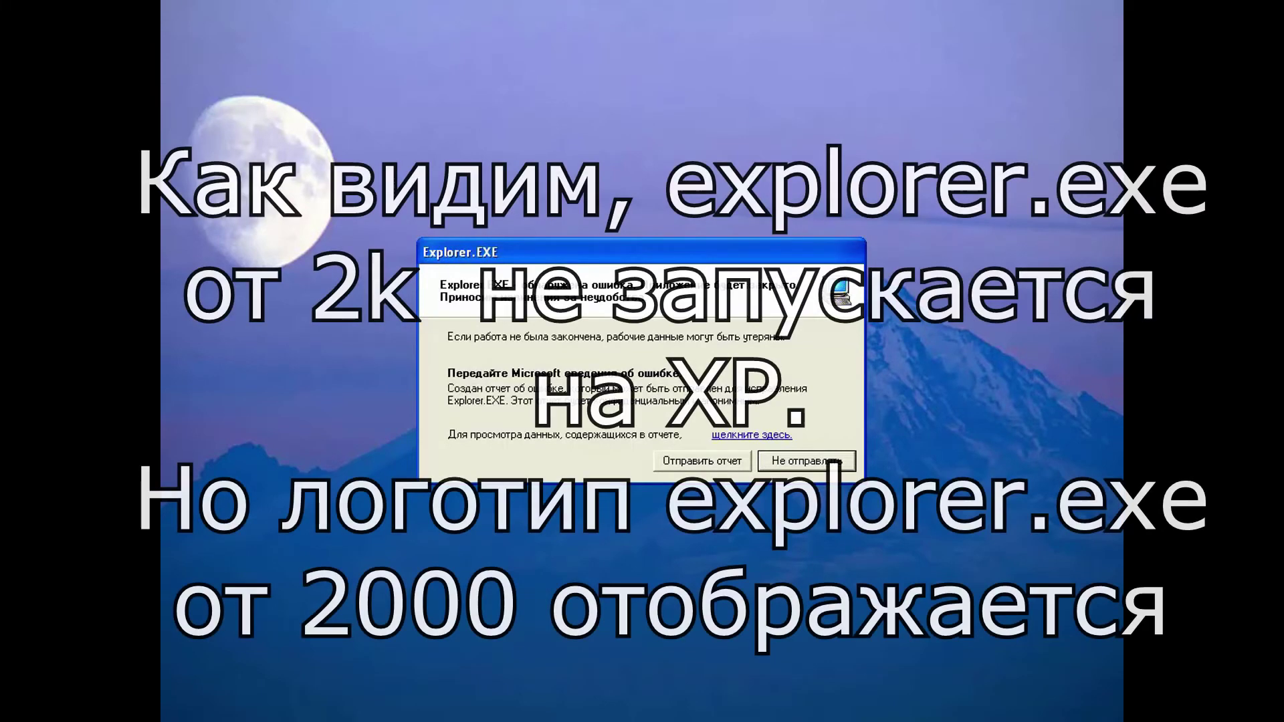
Open the details of the Explorer.EXE error report and follow the link to its technical information
{"action": "left_click", "coordinate": [752, 435]}
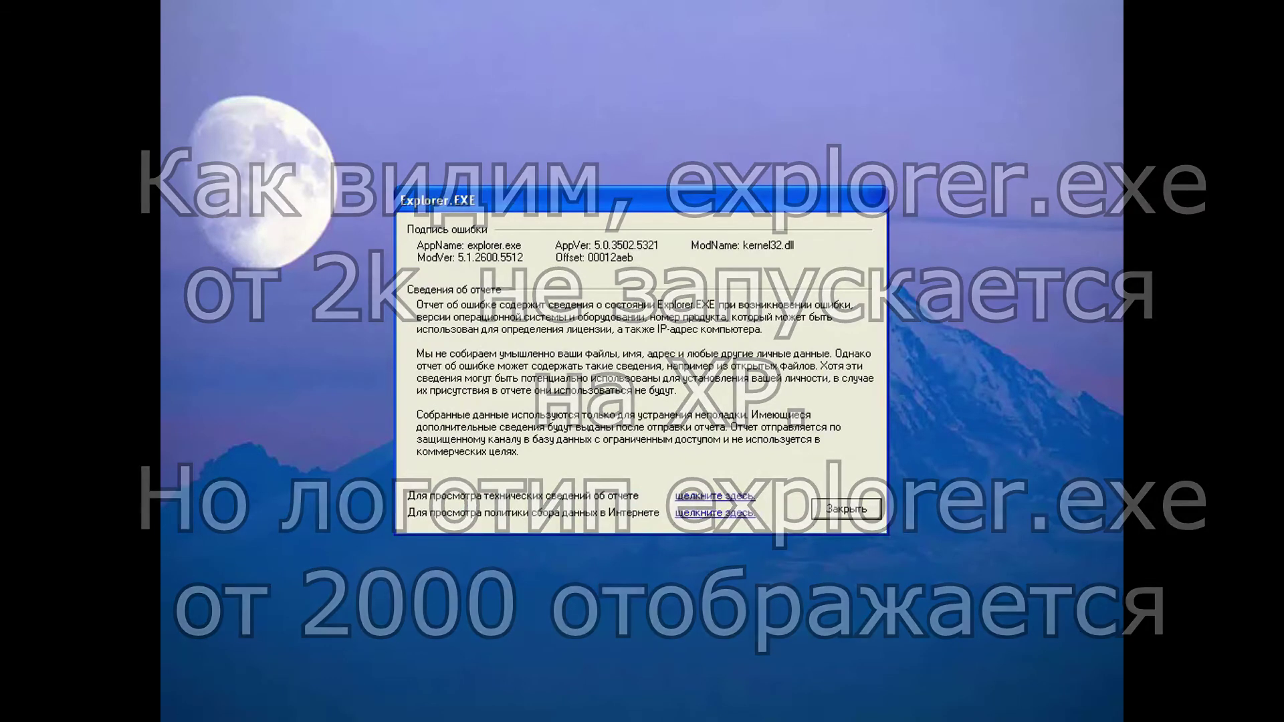
{"action": "left_click", "coordinate": [715, 495]}
{"action": "key", "text": "Return"}
{"action": "key", "text": "Tab"}
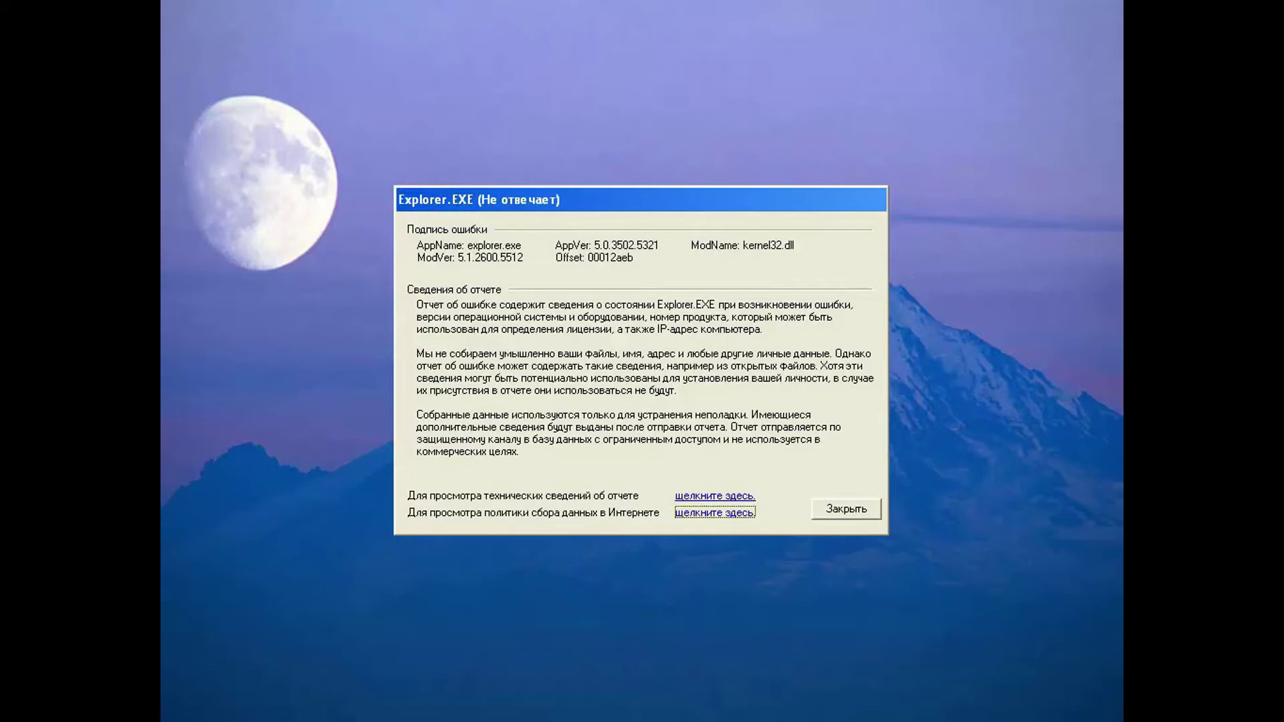
Open Task Manager and display the list of running processes
{"action": "key", "text": "ctrl+alt+Delete"}
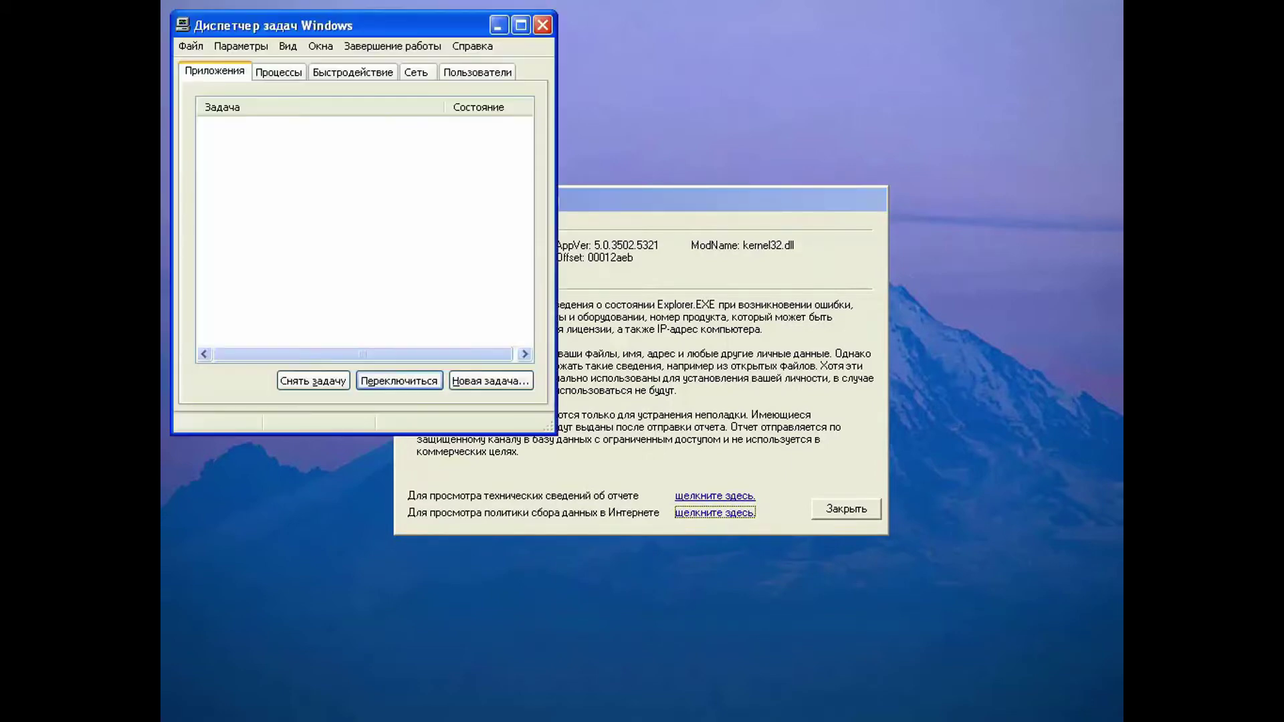
{"action": "left_click", "coordinate": [279, 72]}
{"action": "left_click", "coordinate": [353, 72]}
{"action": "left_click", "coordinate": [279, 72]}
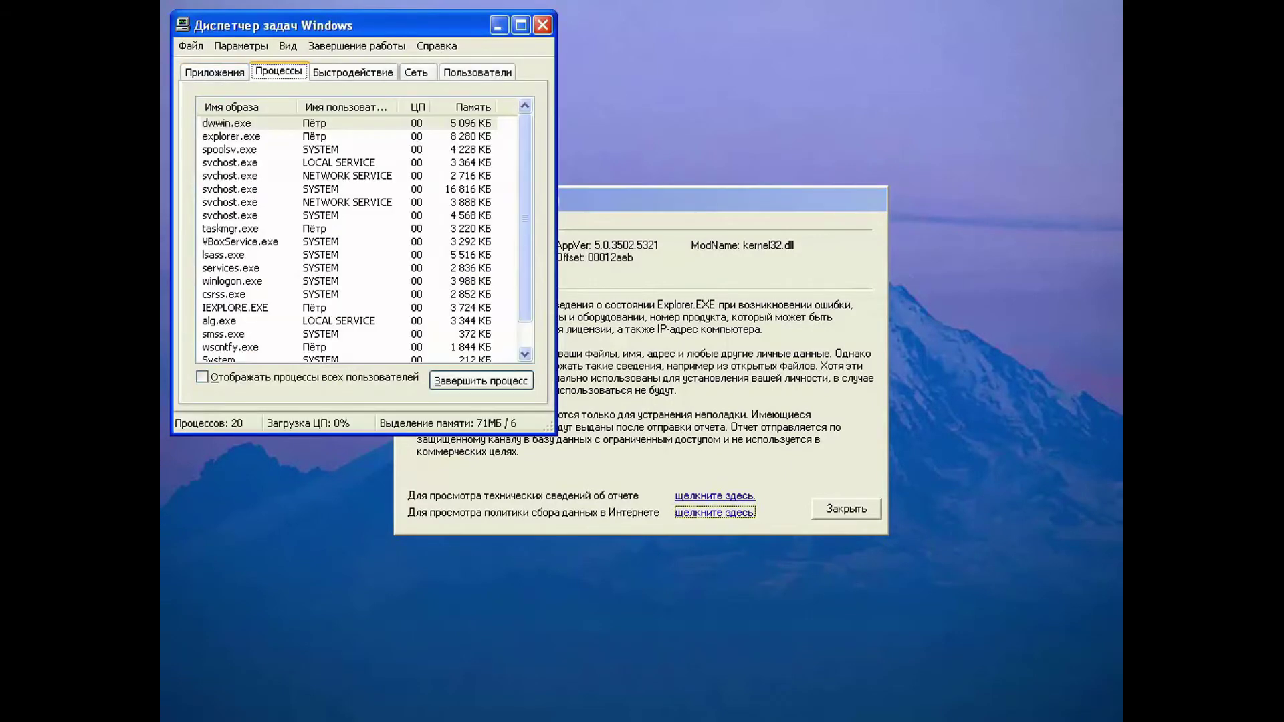
End the explorer.exe process and dismiss the remaining Explorer error report
{"action": "left_click", "coordinate": [231, 136]}
{"action": "key", "text": "Delete"}
{"action": "key", "text": "Return"}
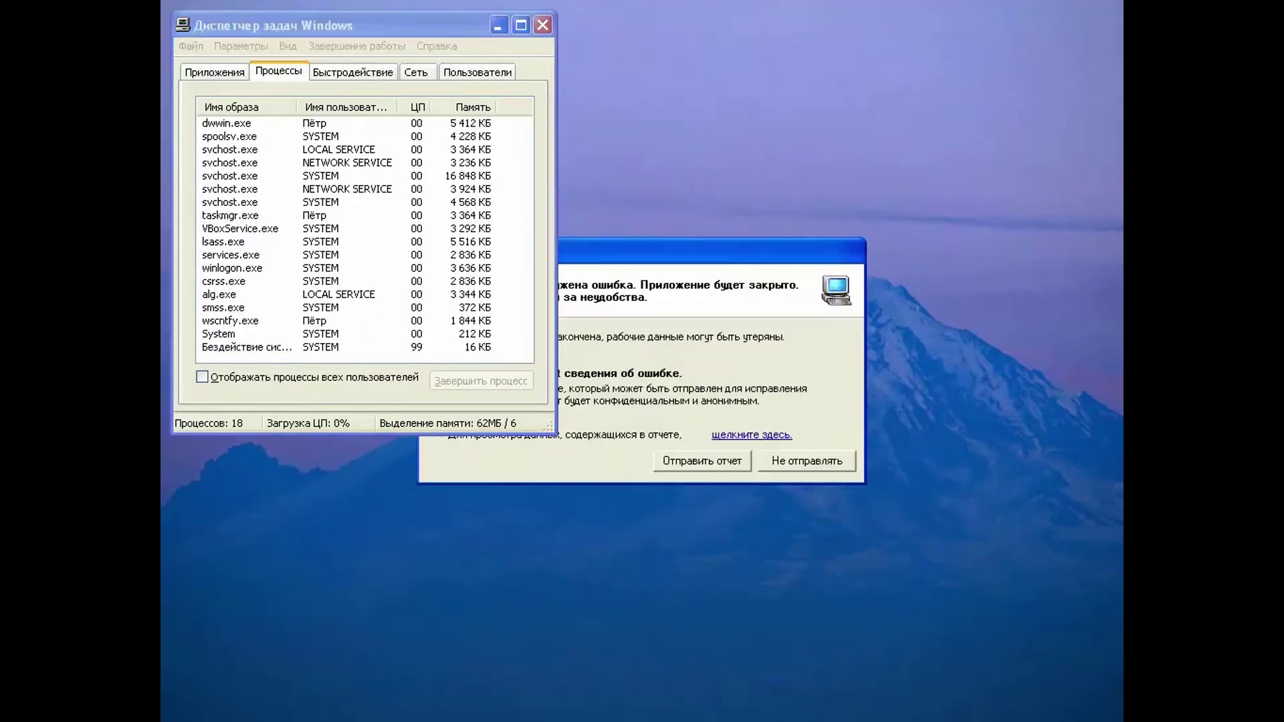
{"action": "key", "text": "Escape"}
Try running explorer.exe as a new task from the applications list and decline sending its error report
{"action": "key", "text": "ctrl+shift+Tab"}
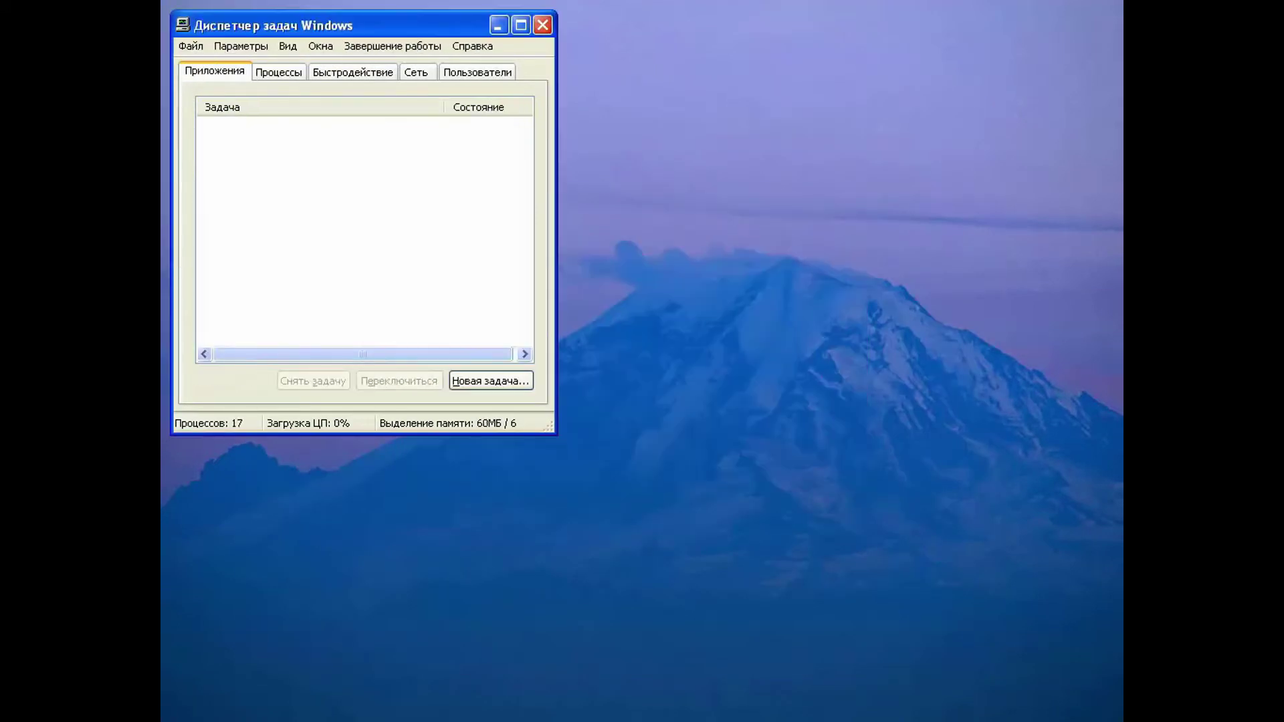
{"action": "key", "text": "alt+н"}
{"action": "type", "text": "explor"}
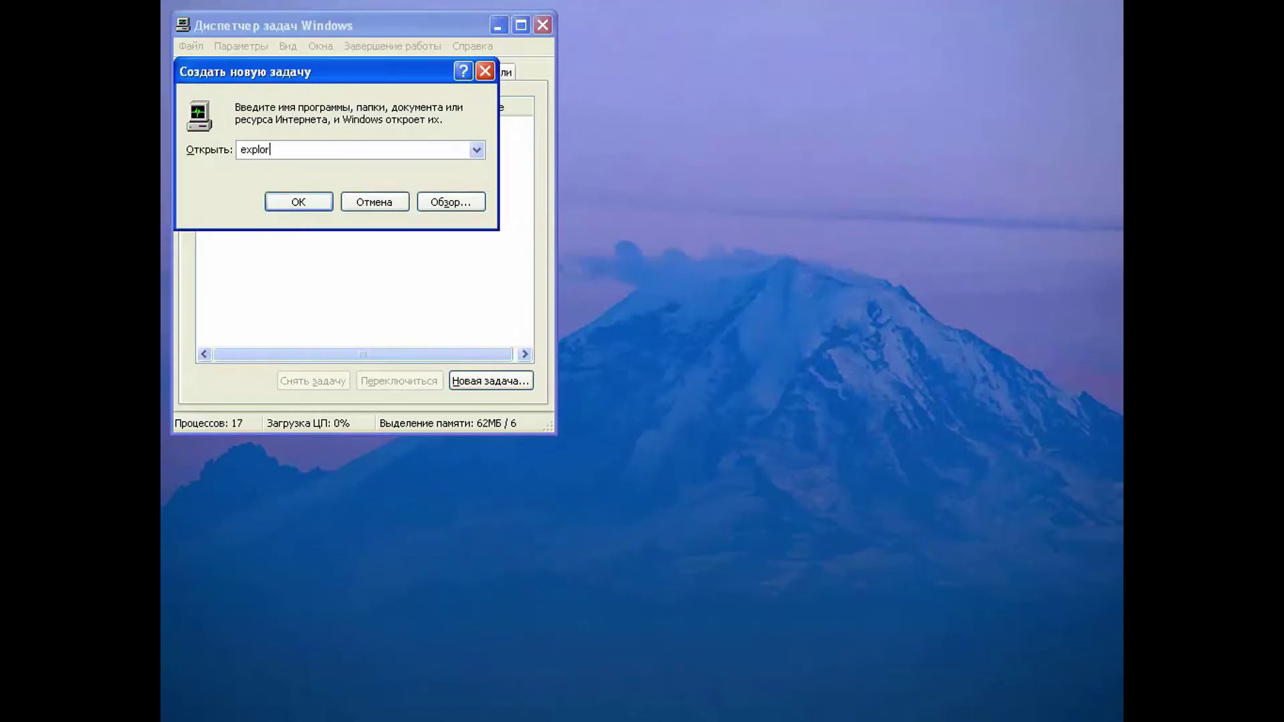
{"action": "type", "text": "er.exe"}
{"action": "key", "text": "Return"}
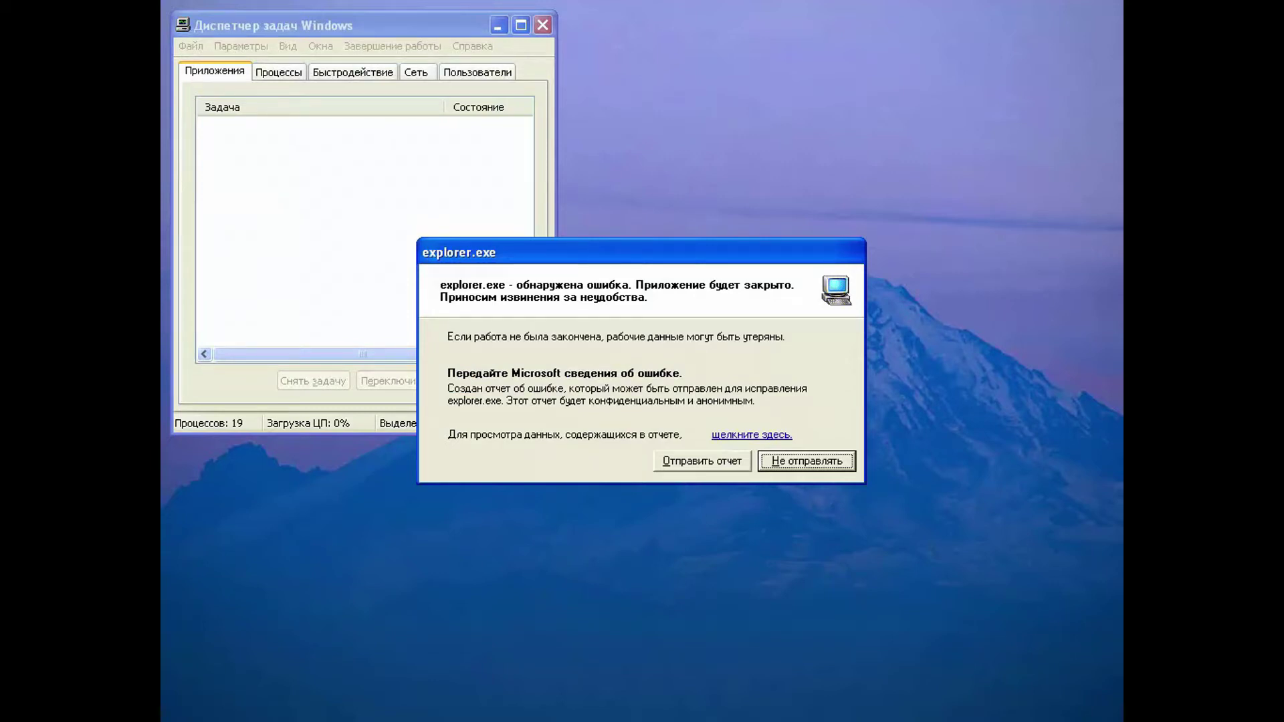
{"action": "key", "text": "Return"}
Try to open the c:\WINDOWS folder as a new task and dismiss the resulting error dialogs
{"action": "key", "text": "Return"}
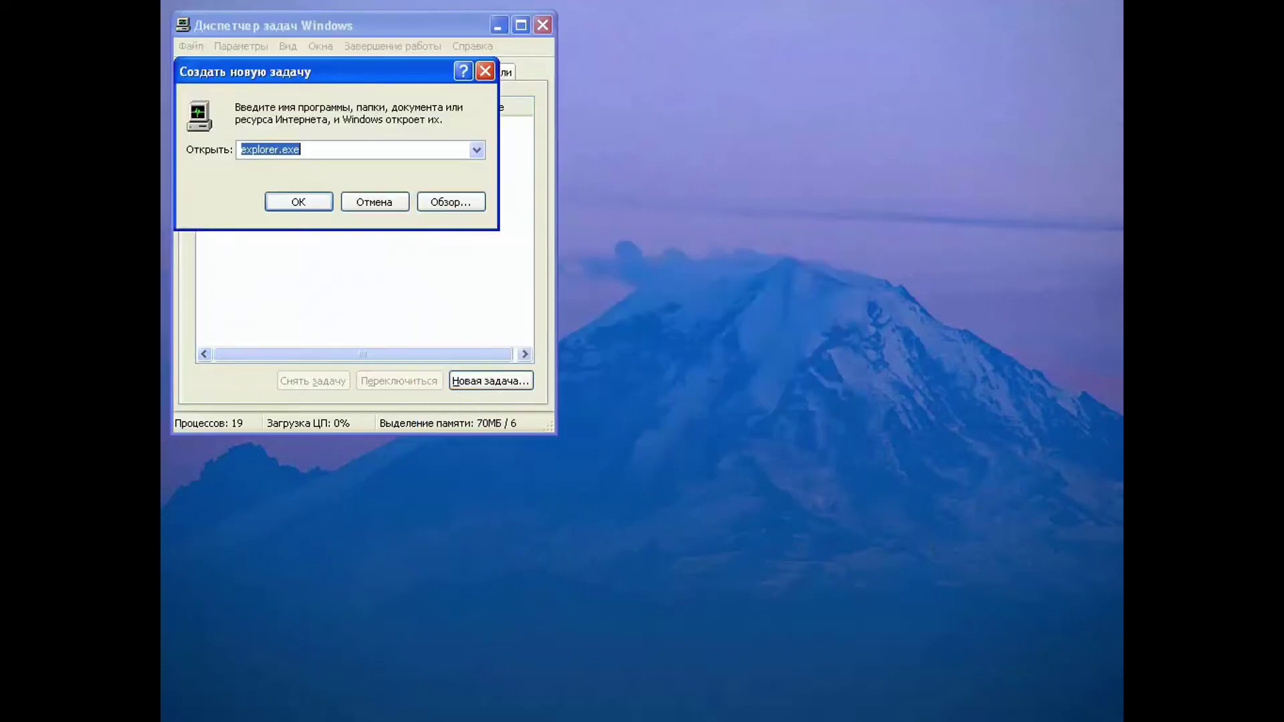
{"action": "type", "text": "c"}
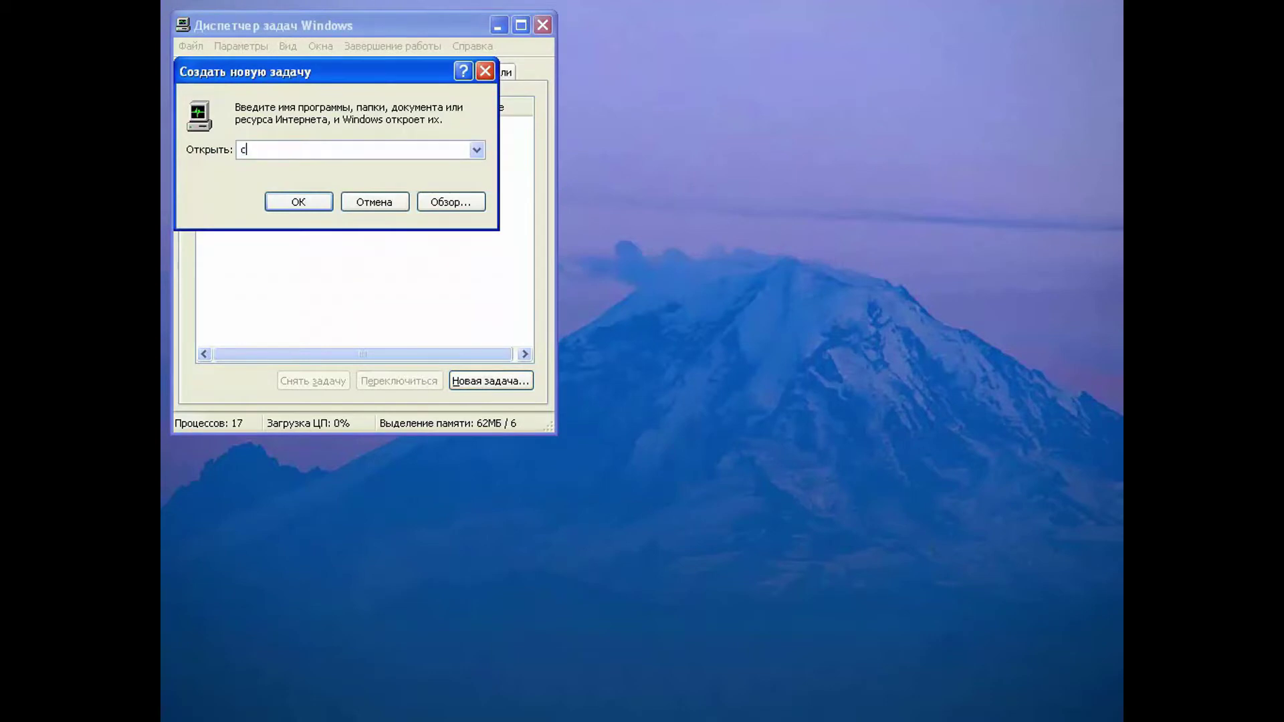
{"action": "type", "text": ":\\"}
{"action": "key", "text": "Down"}
{"action": "key", "text": "Down"}
{"action": "key", "text": "Return"}
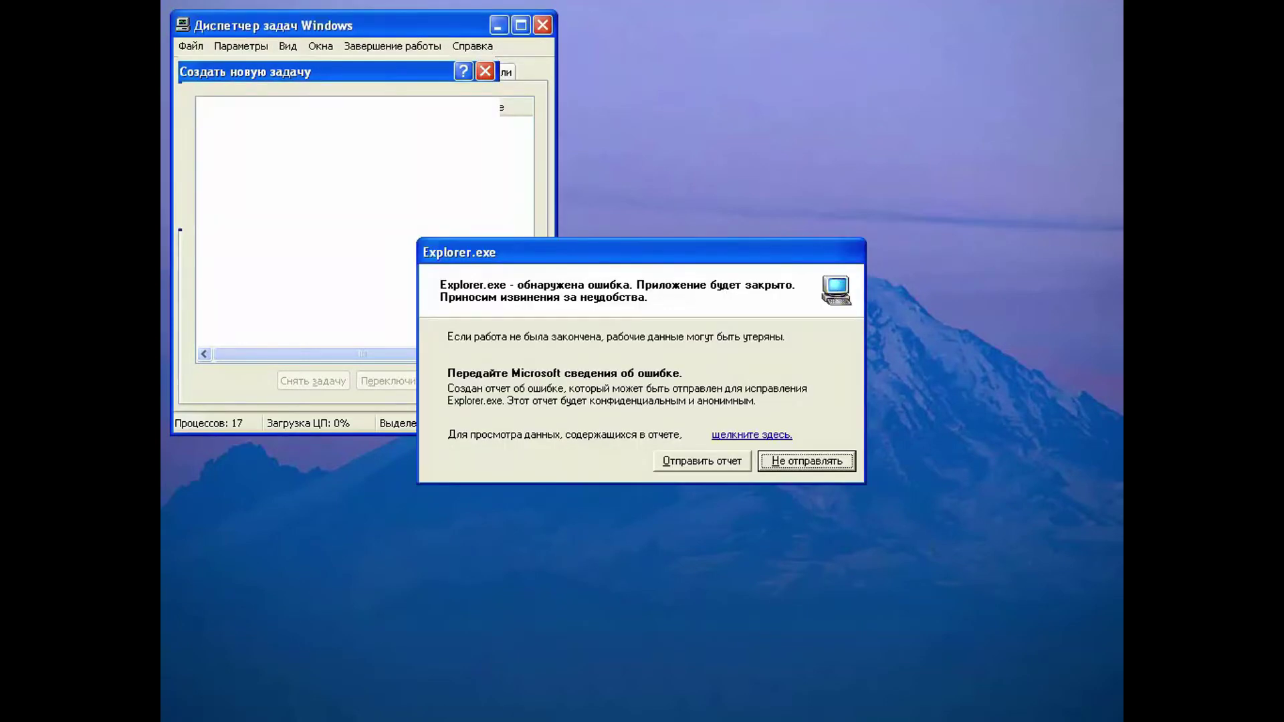
{"action": "key", "text": "Return"}
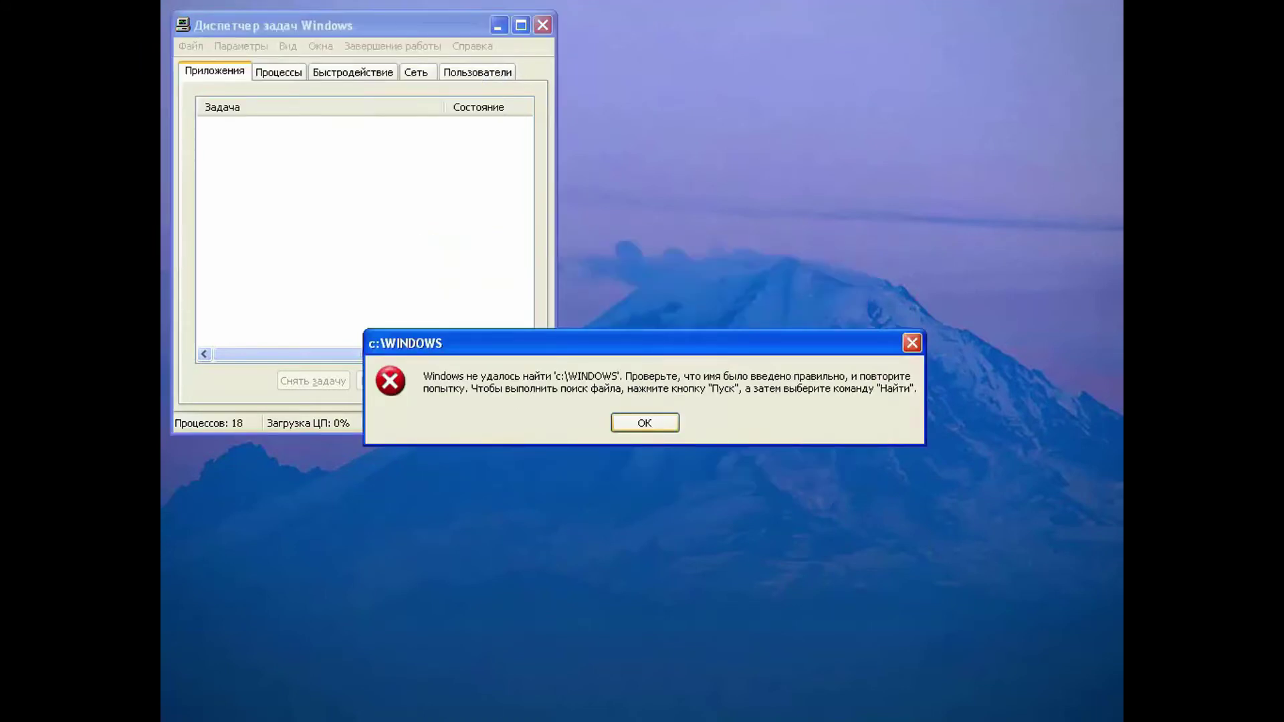
{"action": "key", "text": "Return"}
Replace the c:\WINDOWS entry with calc and run it as a new task
{"action": "key", "text": "Right"}
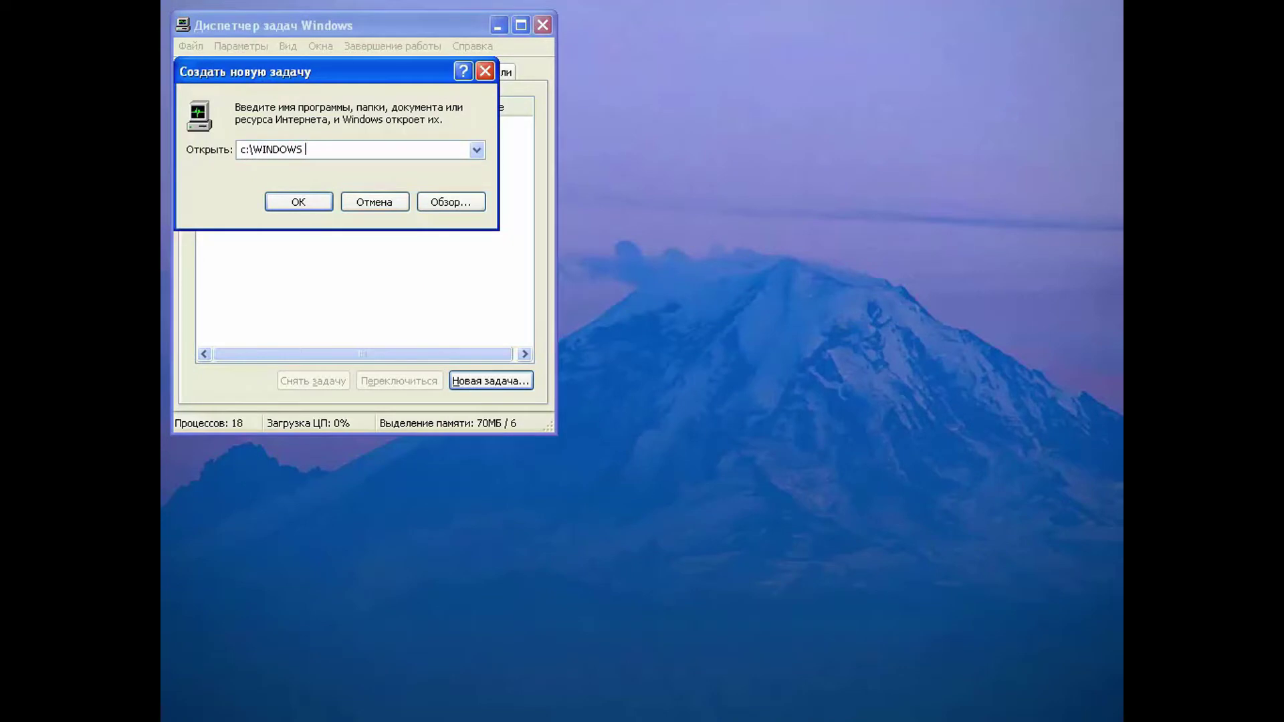
{"action": "key", "text": "BackSpace"}
{"action": "key", "text": "BackSpace"}
{"action": "key", "text": "BackSpace"}
{"action": "key", "text": "BackSpace"}
{"action": "key", "text": "BackSpace"}
{"action": "key", "text": "BackSpace"}
{"action": "key", "text": "BackSpace"}
{"action": "key", "text": "BackSpace"}
{"action": "key", "text": "BackSpace"}
{"action": "key", "text": "BackSpace"}
{"action": "key", "text": "BackSpace"}
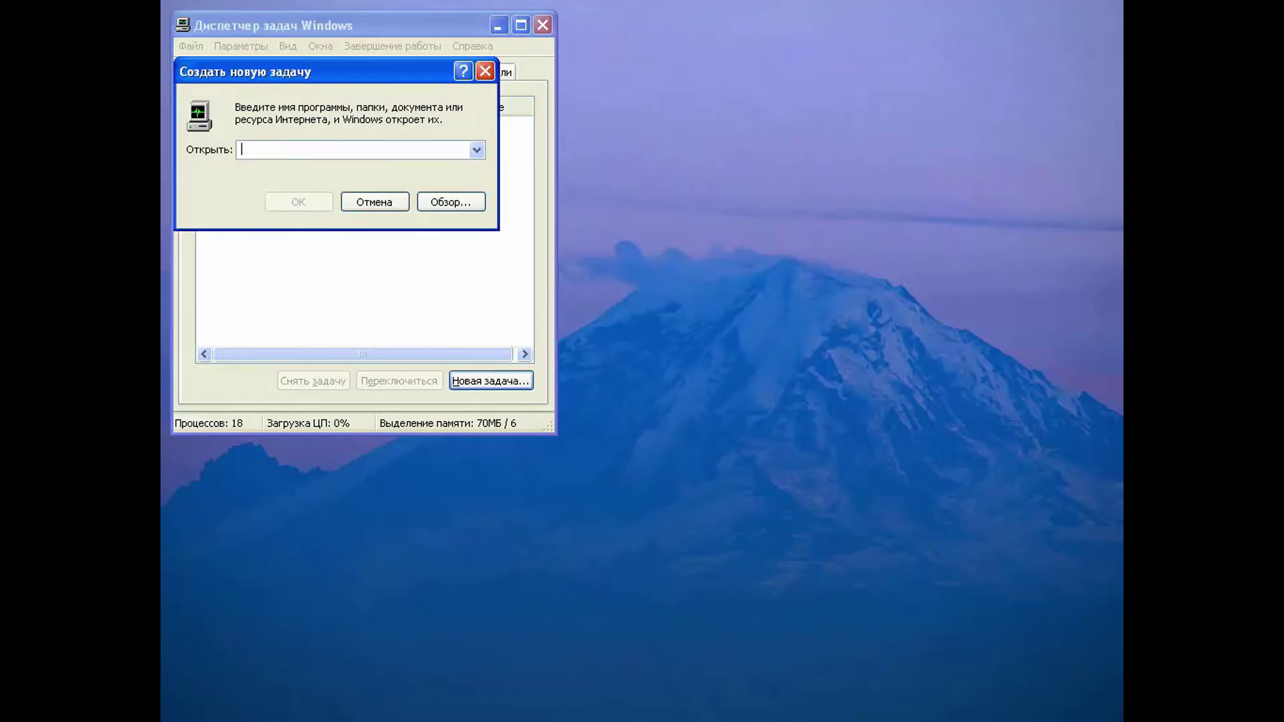
{"action": "type", "text": "cac"}
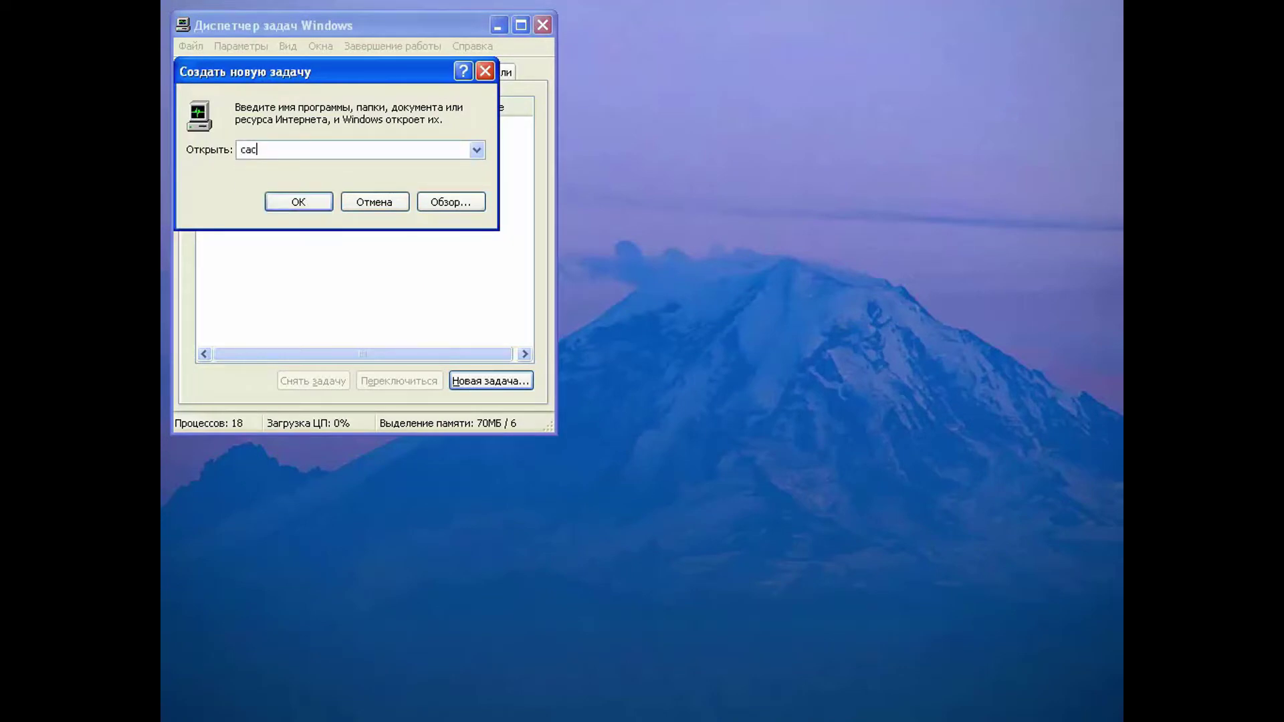
{"action": "key", "text": "Return"}
View Calculator's About information with Task Manager moved clear of it, and close the About window
{"action": "left_click_drag", "start_coordinate": [341, 25], "coordinate": [517, 111]}
{"action": "left_click", "coordinate": [285, 63]}
{"action": "left_click", "coordinate": [308, 107]}
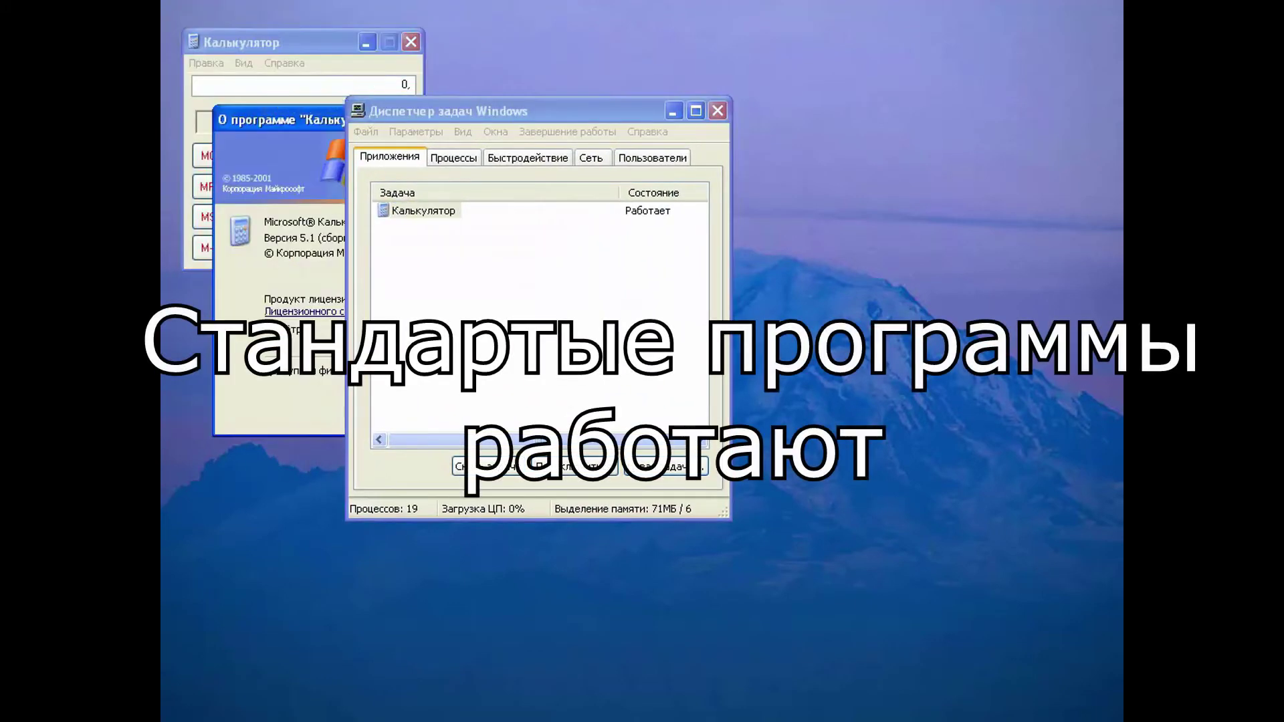
{"action": "left_click_drag", "start_coordinate": [622, 111], "coordinate": [943, 111]}
{"action": "left_click", "coordinate": [591, 119]}
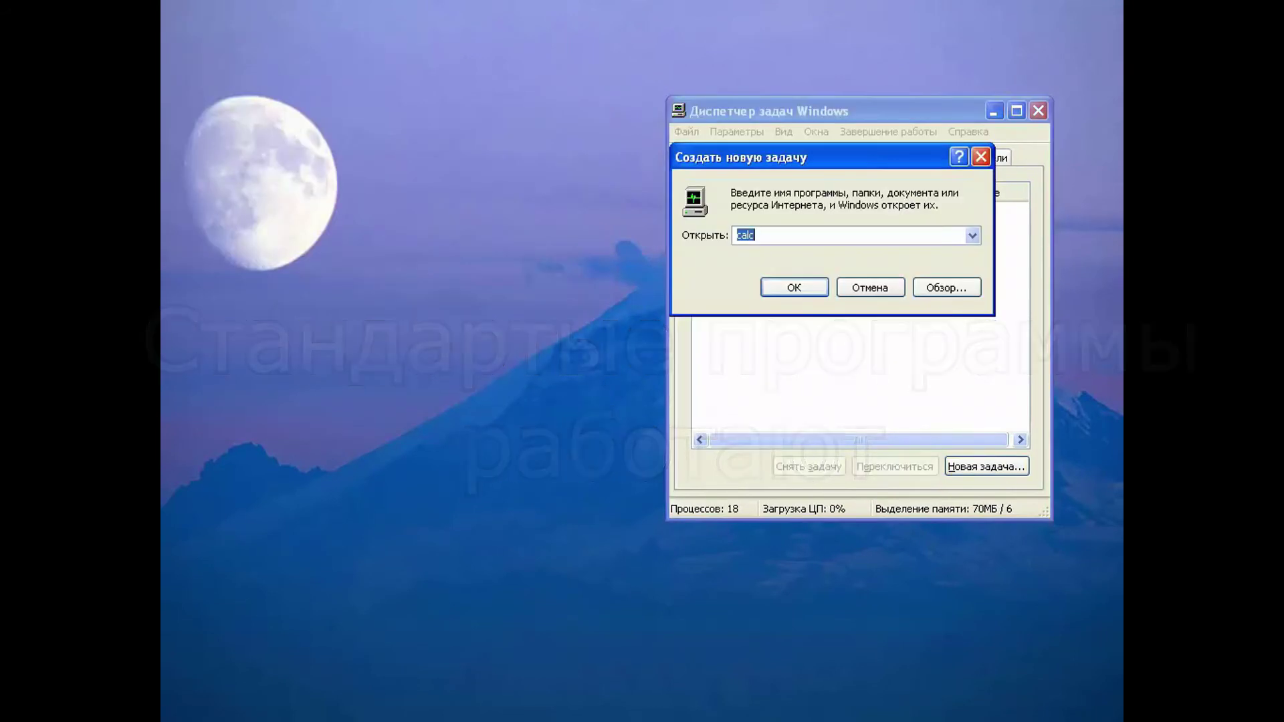
Run cmd as a new task to test the Command Prompt
{"action": "type", "text": "cmd"}
{"action": "key", "text": "Return"}
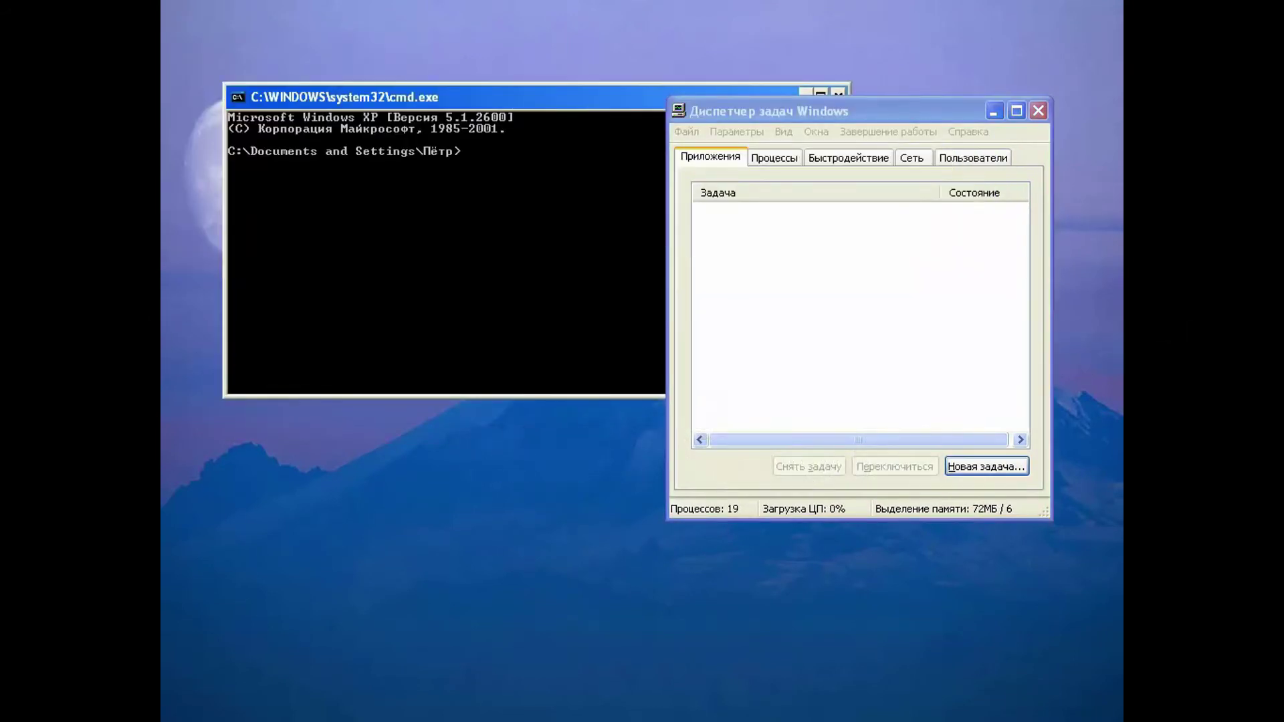
Run winver as a new task to view the Windows version information, and close its window
{"action": "type", "text": "цш"}
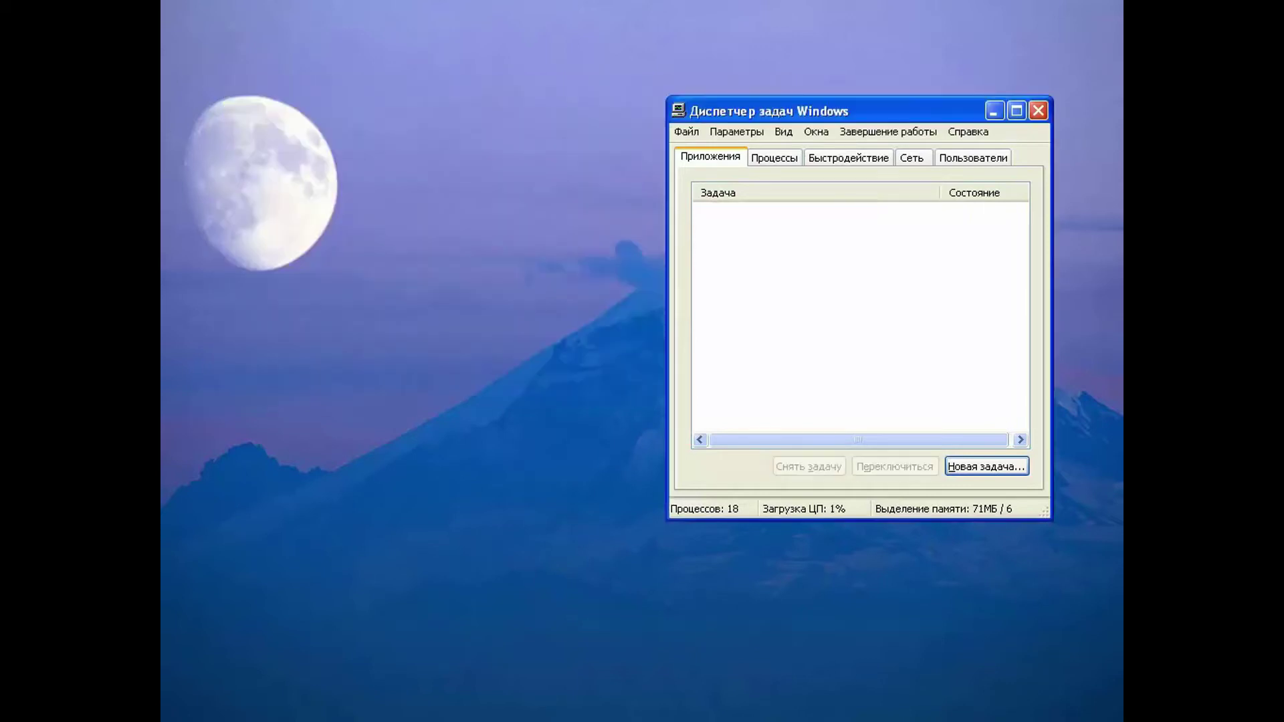
{"action": "key", "text": "space"}
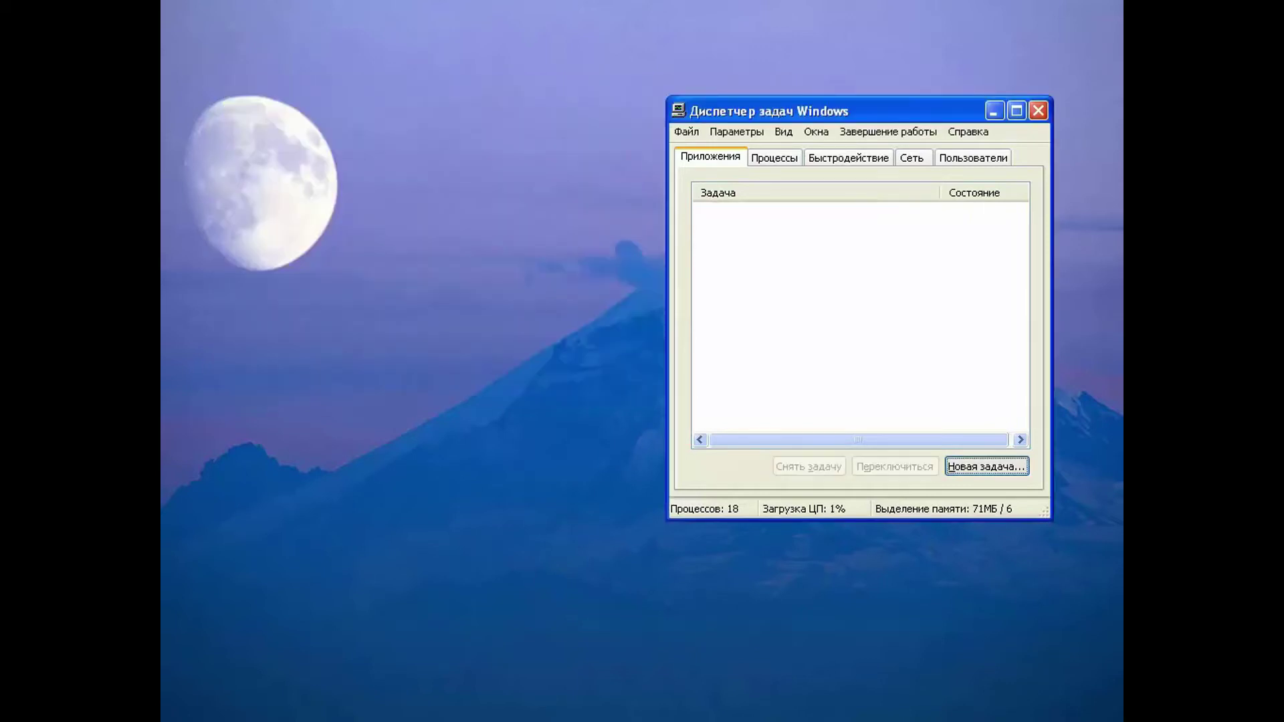
{"action": "type", "text": "цштм"}
{"action": "key", "text": "BackSpace"}
{"action": "key", "text": "BackSpace"}
{"action": "key", "text": "BackSpace"}
{"action": "key", "text": "BackSpace"}
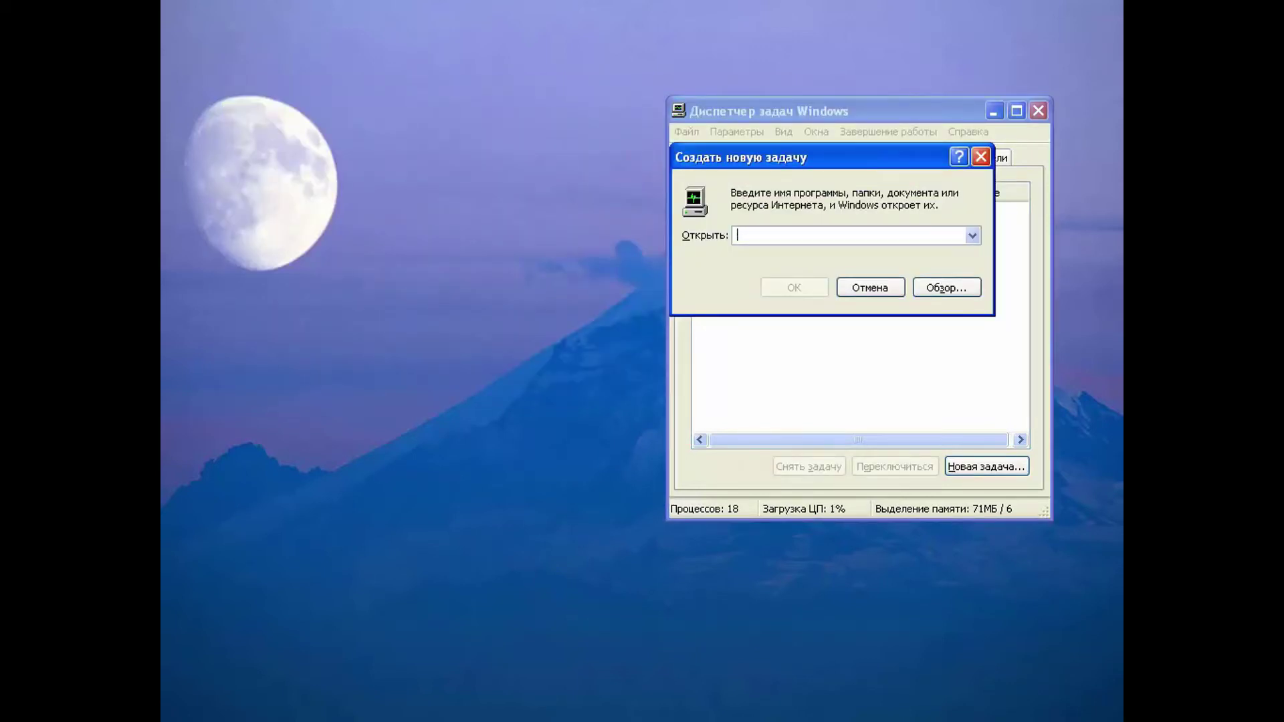
{"action": "type", "text": "winver"}
{"action": "key", "text": "Return"}
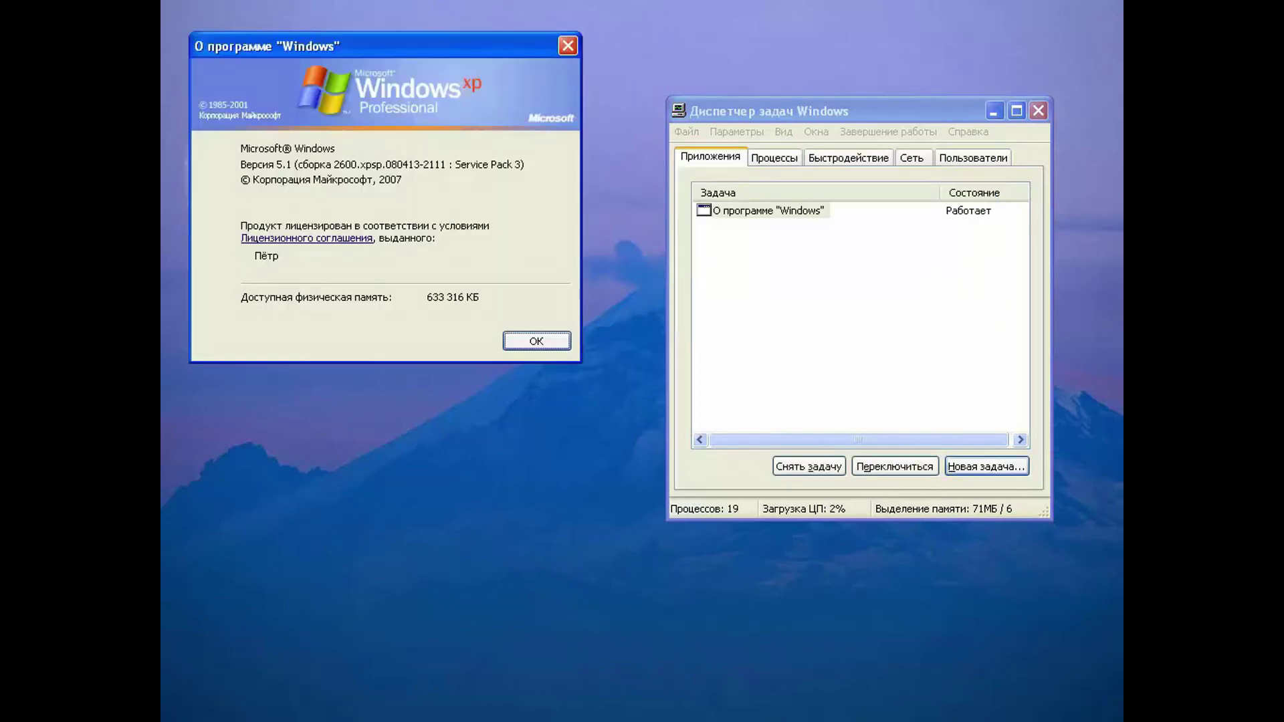
{"action": "key", "text": "alt+F4"}
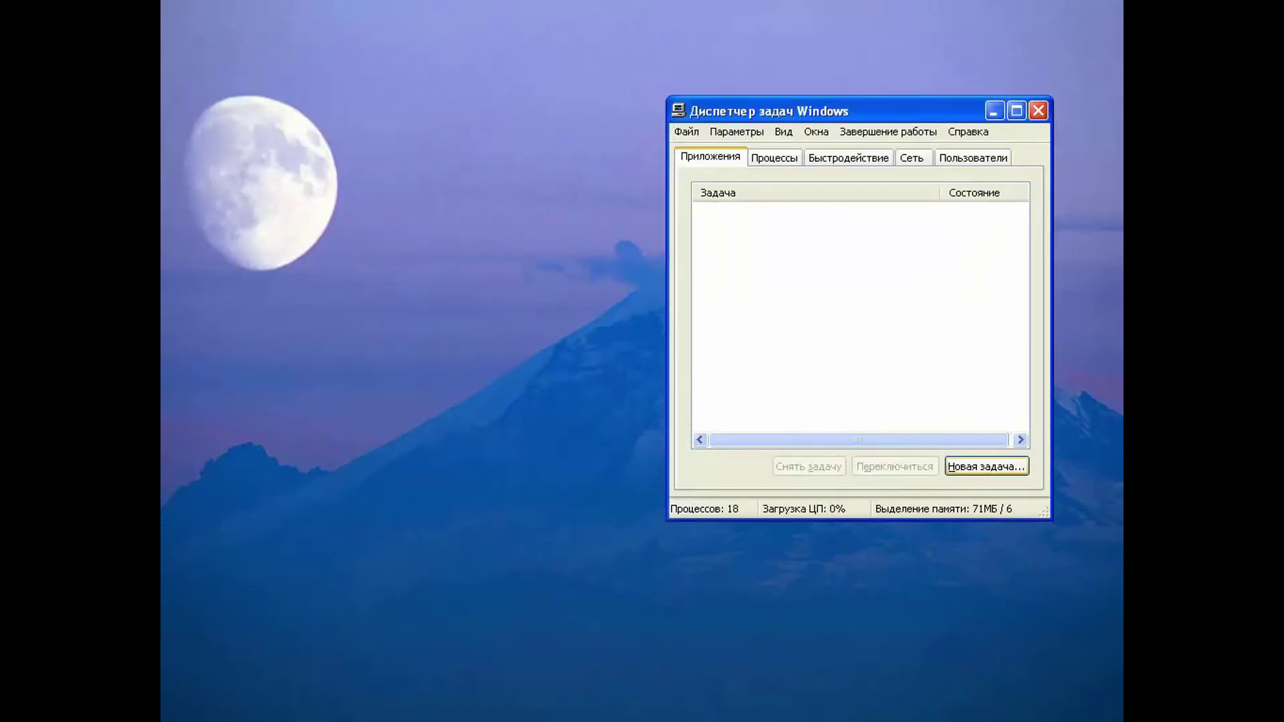
Run spider as a new task, start a game with the default difficulty and close it without saving
{"action": "key", "text": "Return"}
{"action": "type", "text": "spide"}
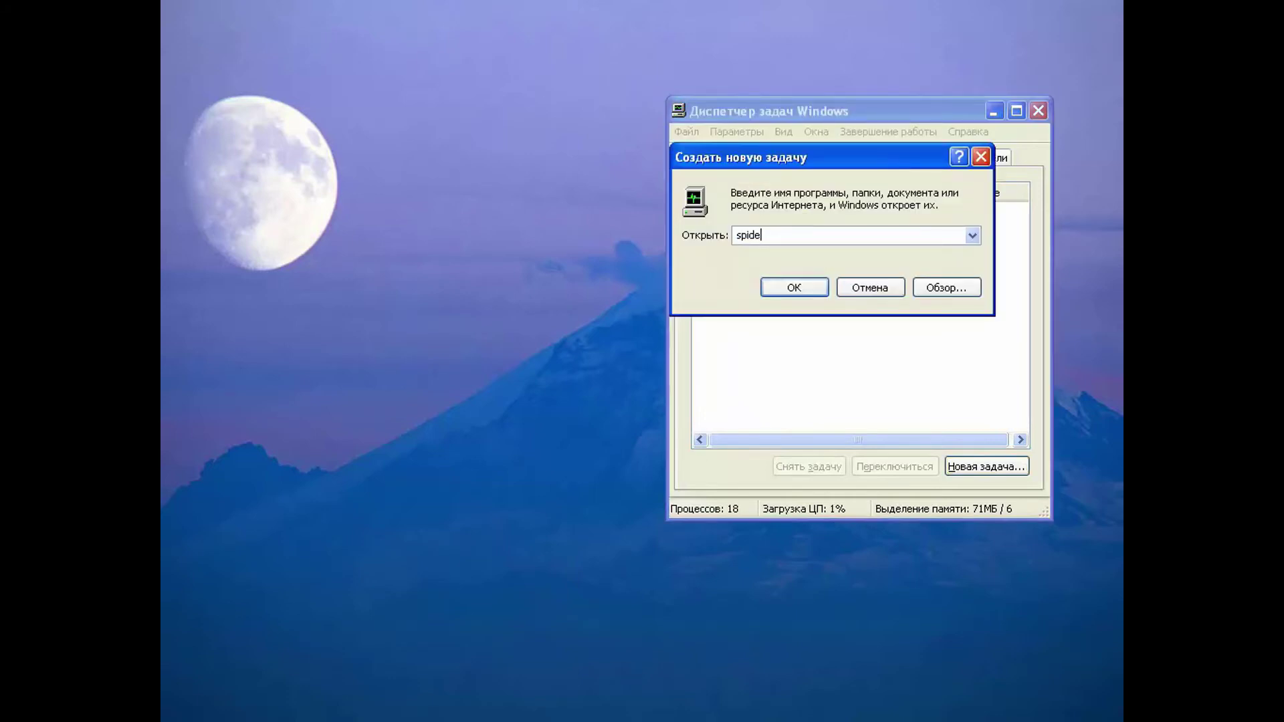
{"action": "type", "text": "r"}
{"action": "key", "text": "Return"}
{"action": "key", "text": "Return"}
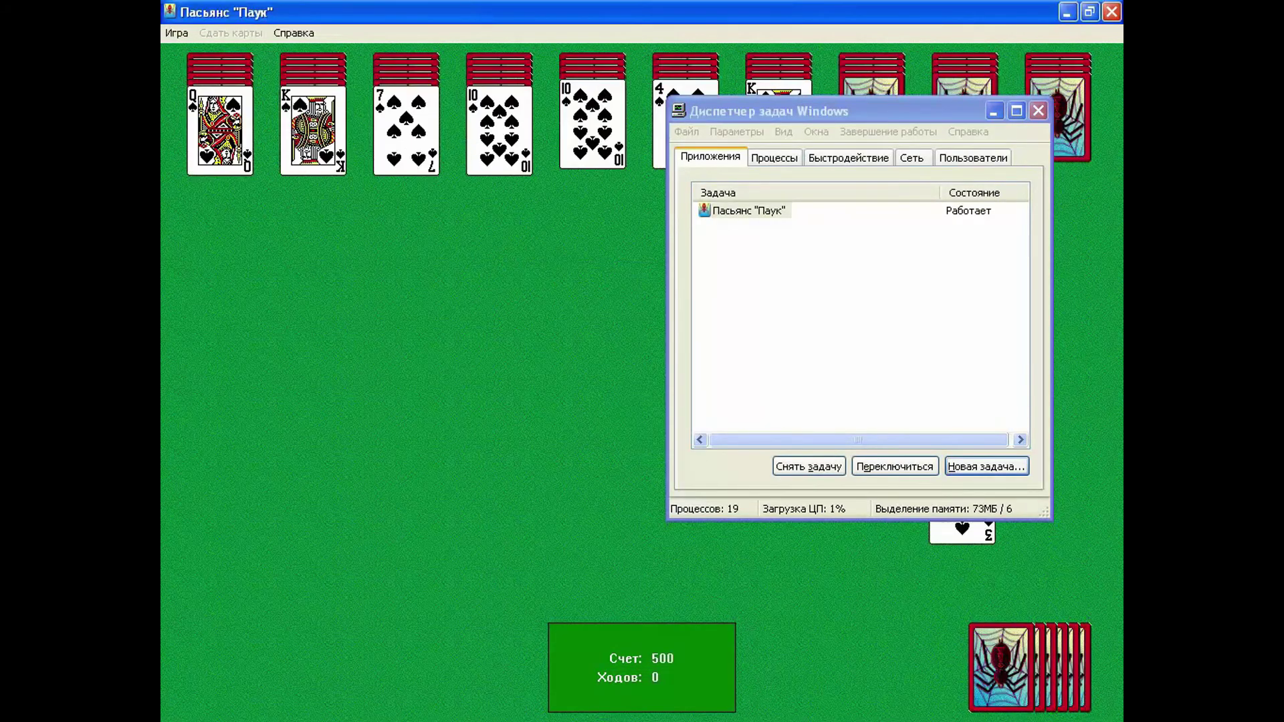
{"action": "left_click", "coordinate": [1111, 11]}
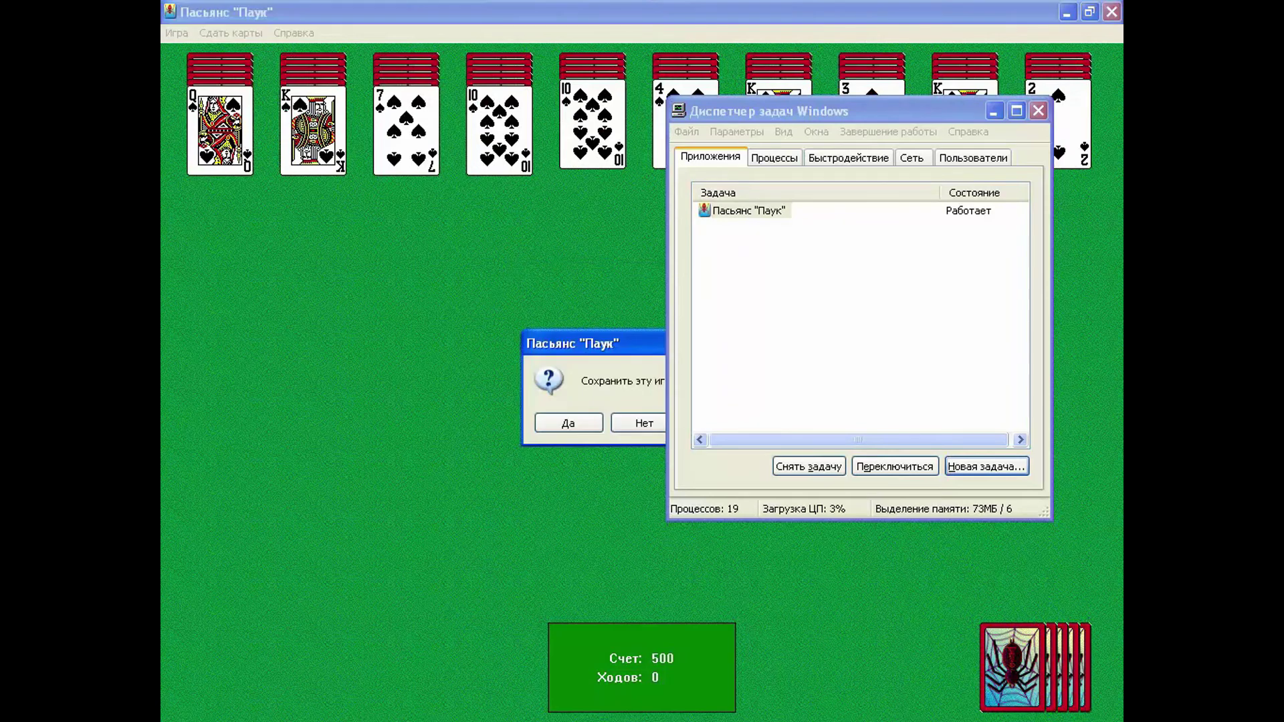
{"action": "key", "text": "n"}
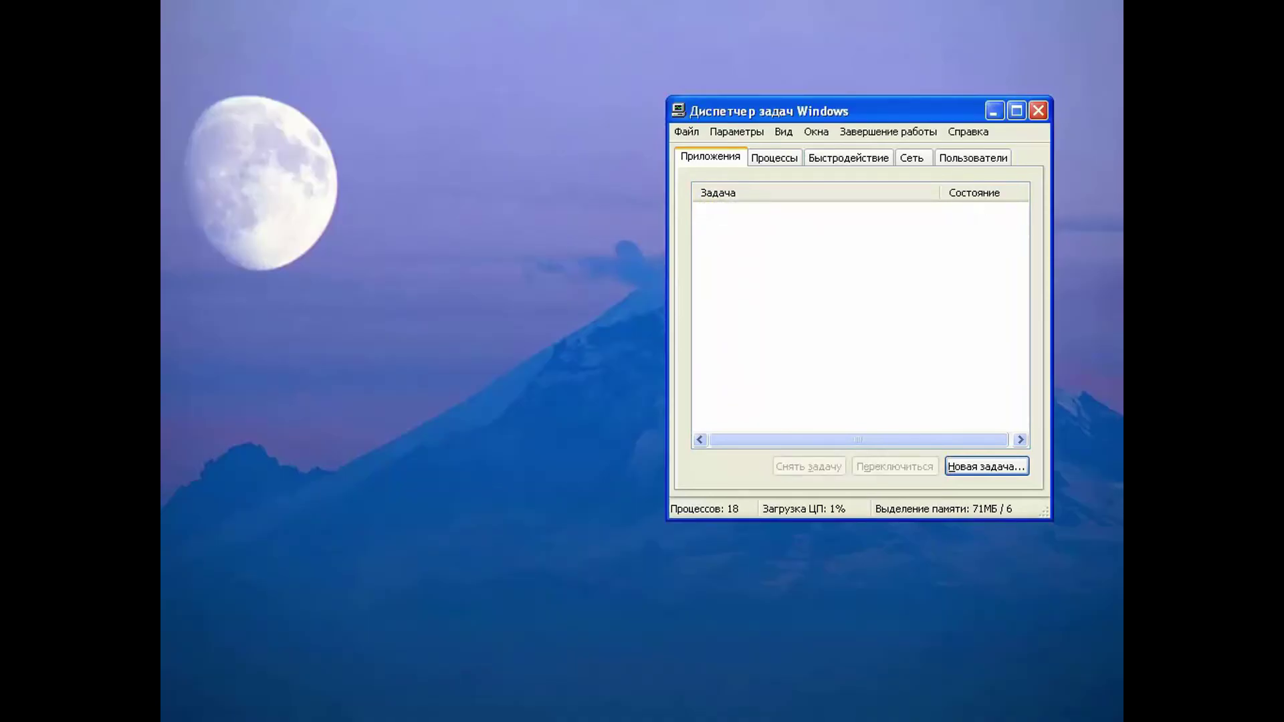
Run notepad as a new task
{"action": "key", "text": "Return"}
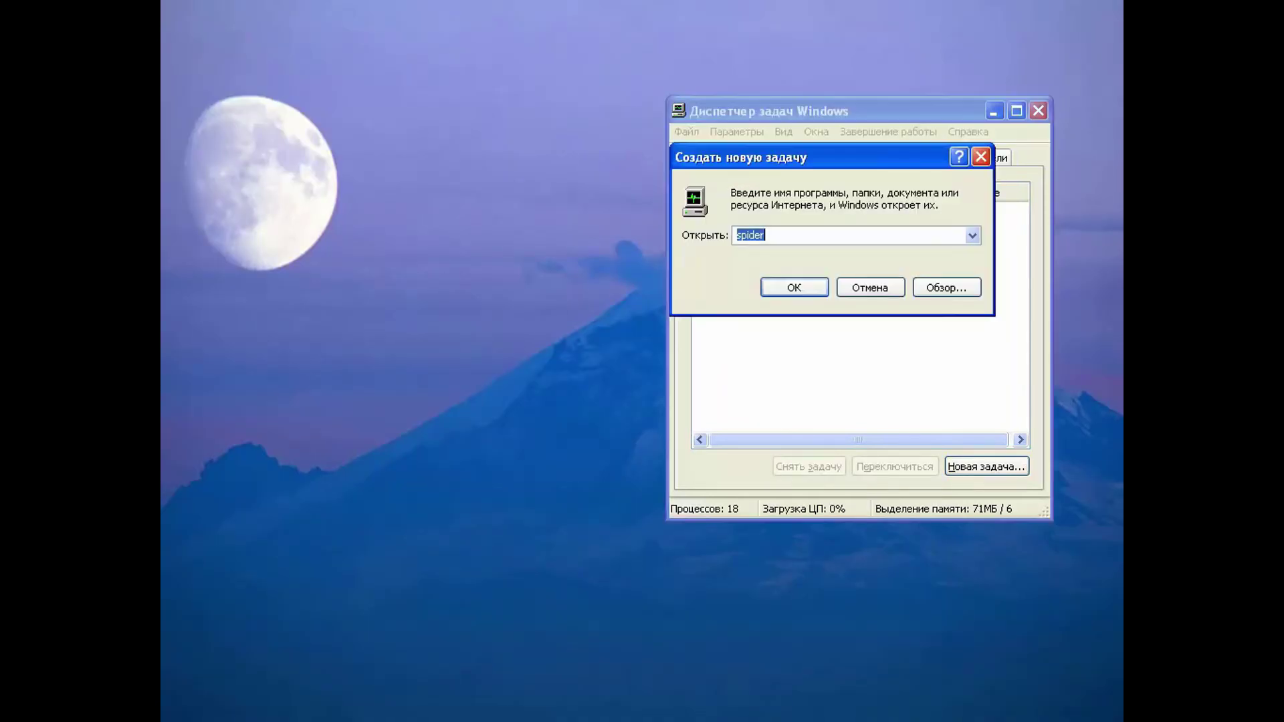
{"action": "type", "text": "notepd"}
{"action": "key", "text": "Return"}
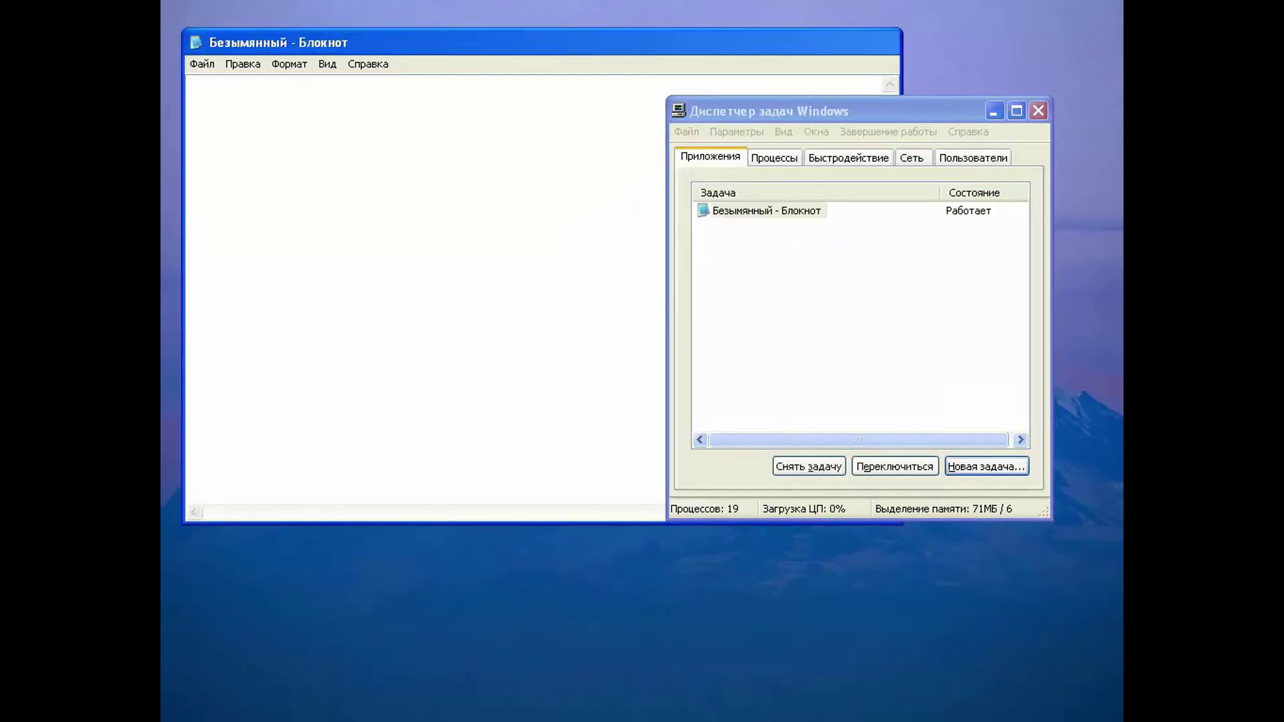
Maximize the Notepad window, switch the keyboard layout to Russian and write "Привет"
{"action": "key", "text": "alt+space"}
{"action": "type", "text": "xghbd"}
{"action": "key", "text": "BackSpace"}
{"action": "key", "text": "BackSpace"}
{"action": "key", "text": "BackSpace"}
{"action": "key", "text": "BackSpace"}
{"action": "type", "text": "Gh"}
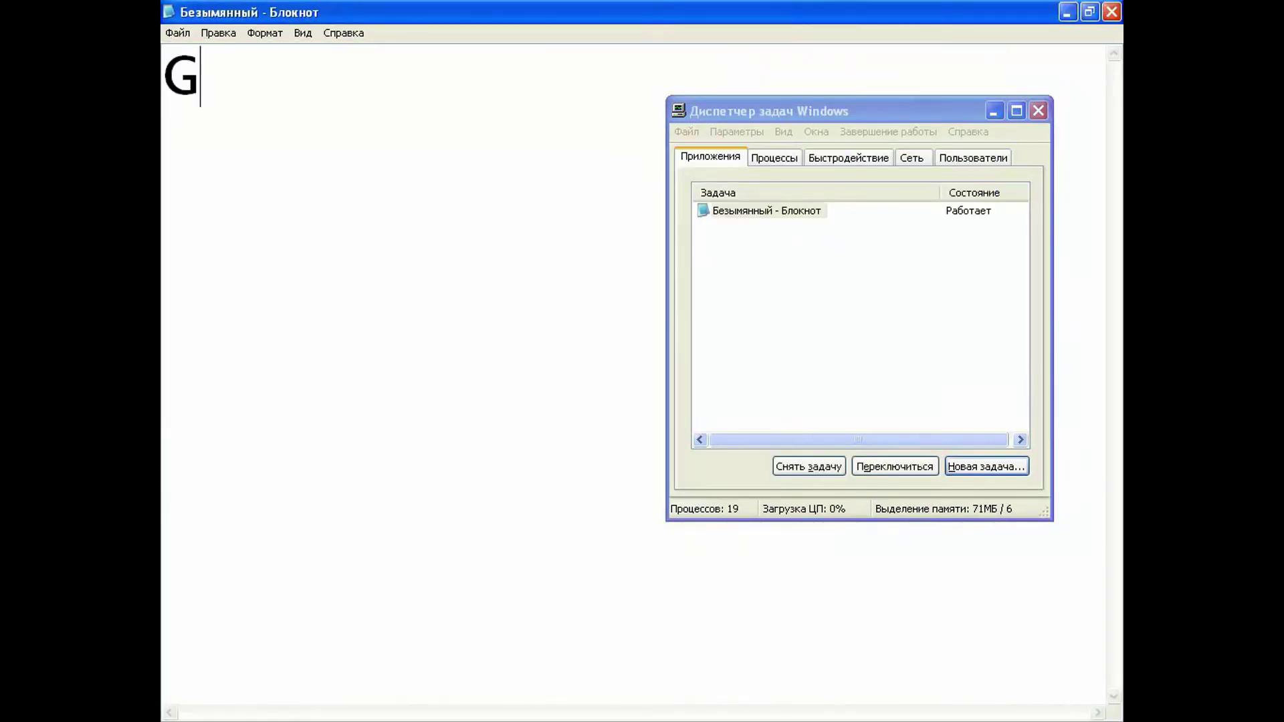
{"action": "key", "text": "BackSpace"}
{"action": "key", "text": "BackSpace"}
{"action": "key", "text": "alt+shift"}
{"action": "type", "text": "Привет"}
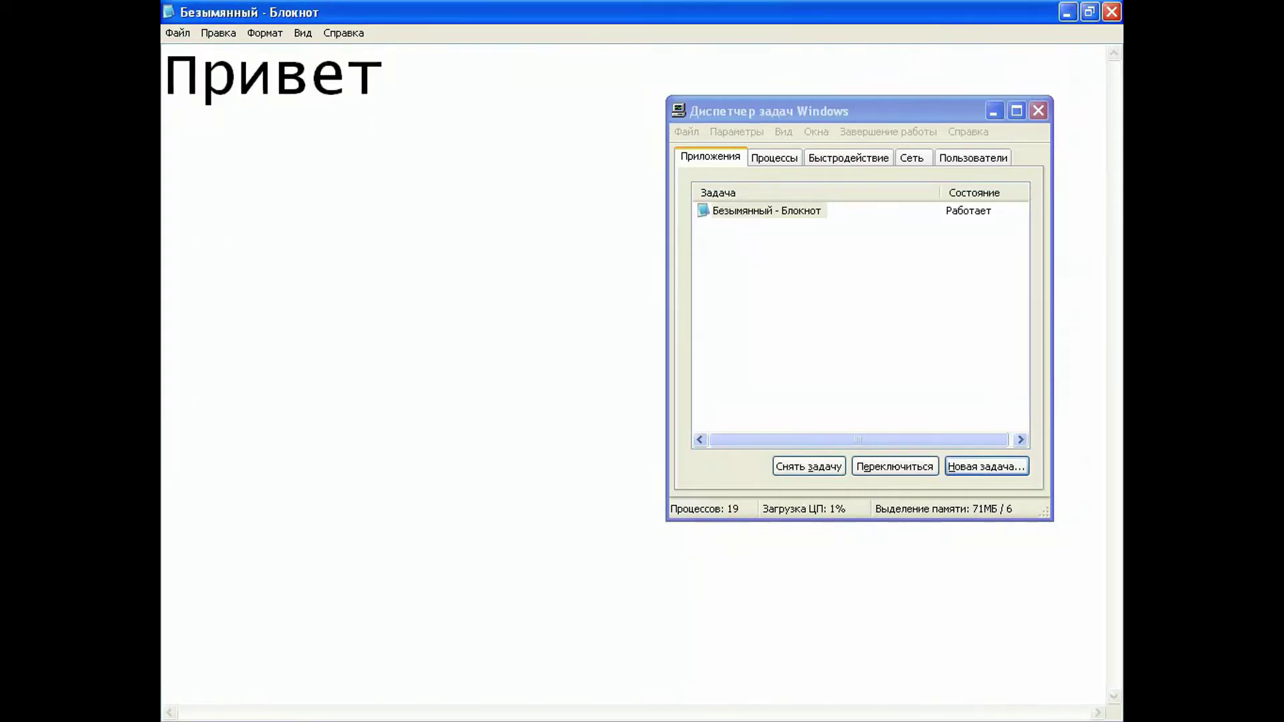
Close Notepad without saving the text
{"action": "key", "text": "alt+F4"}
{"action": "key", "text": "Tab"}
{"action": "key", "text": "Return"}
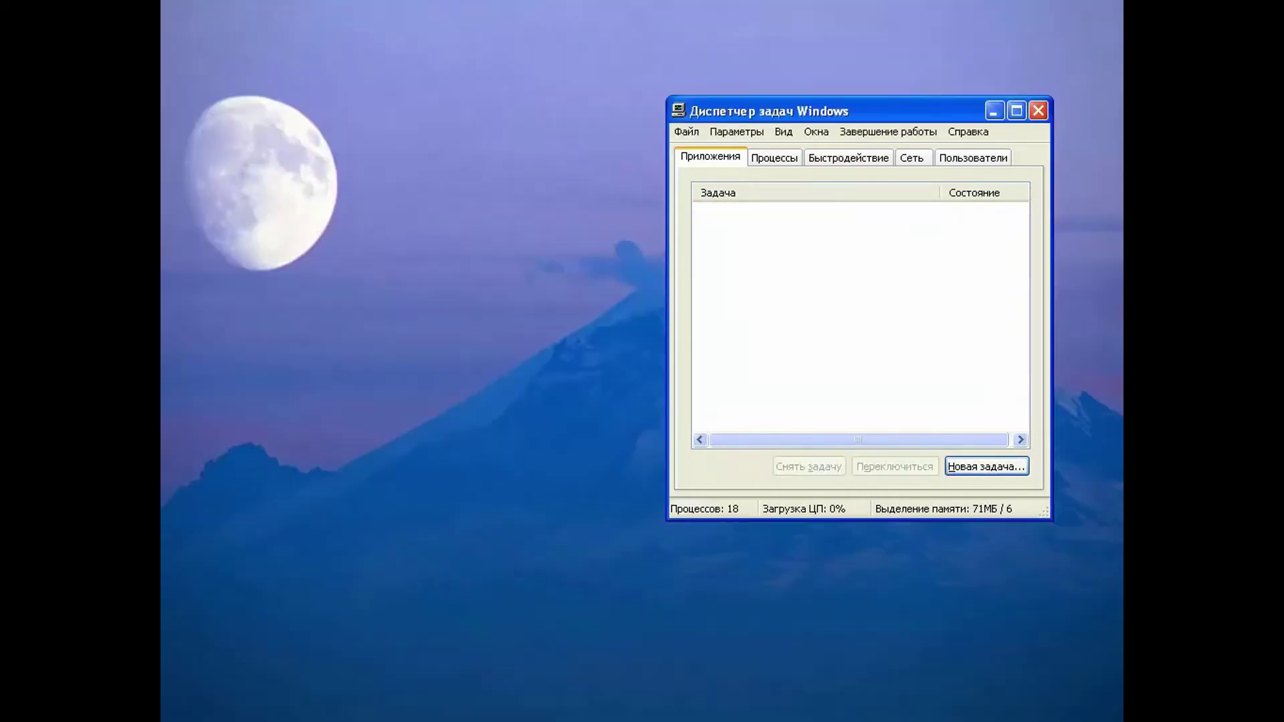
Shift the Task Manager window, try running explorer.exe as a new task again and decline sending the error report
{"action": "left_click_drag", "start_coordinate": [883, 111], "coordinate": [771, 125]}
{"action": "key", "text": "Return"}
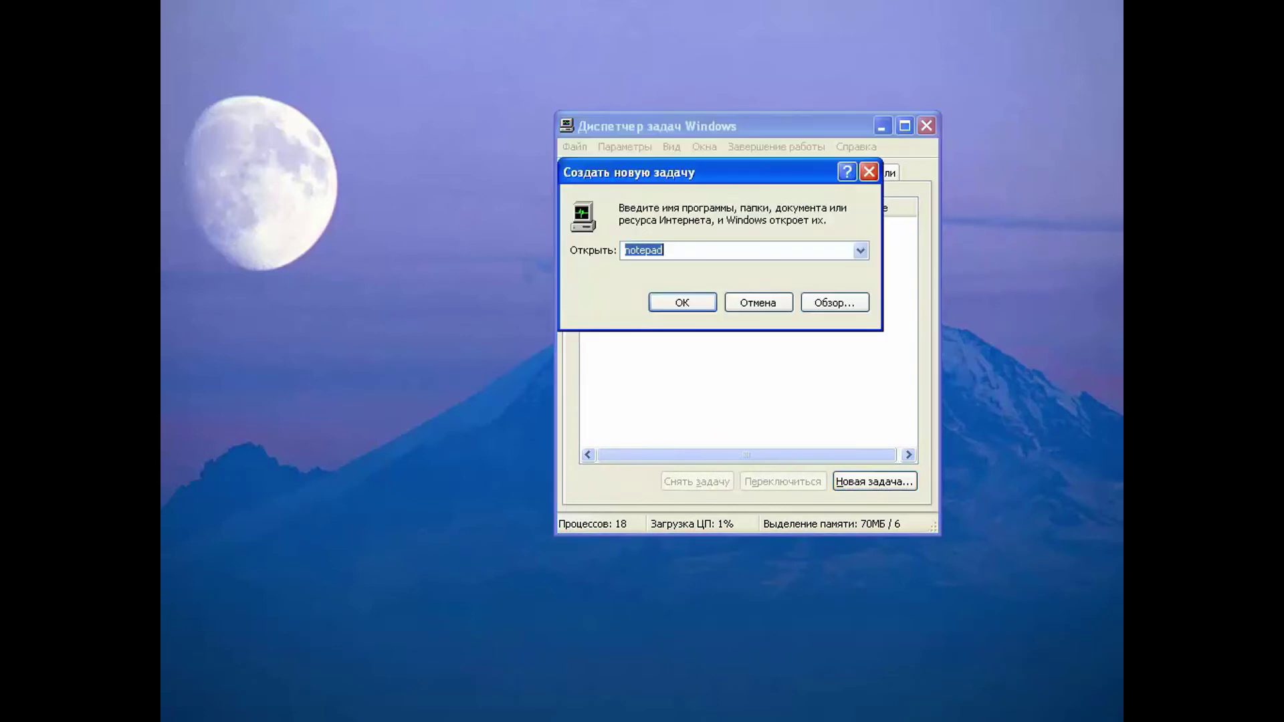
{"action": "type", "text": "e"}
{"action": "key", "text": "Down"}
{"action": "key", "text": "Return"}
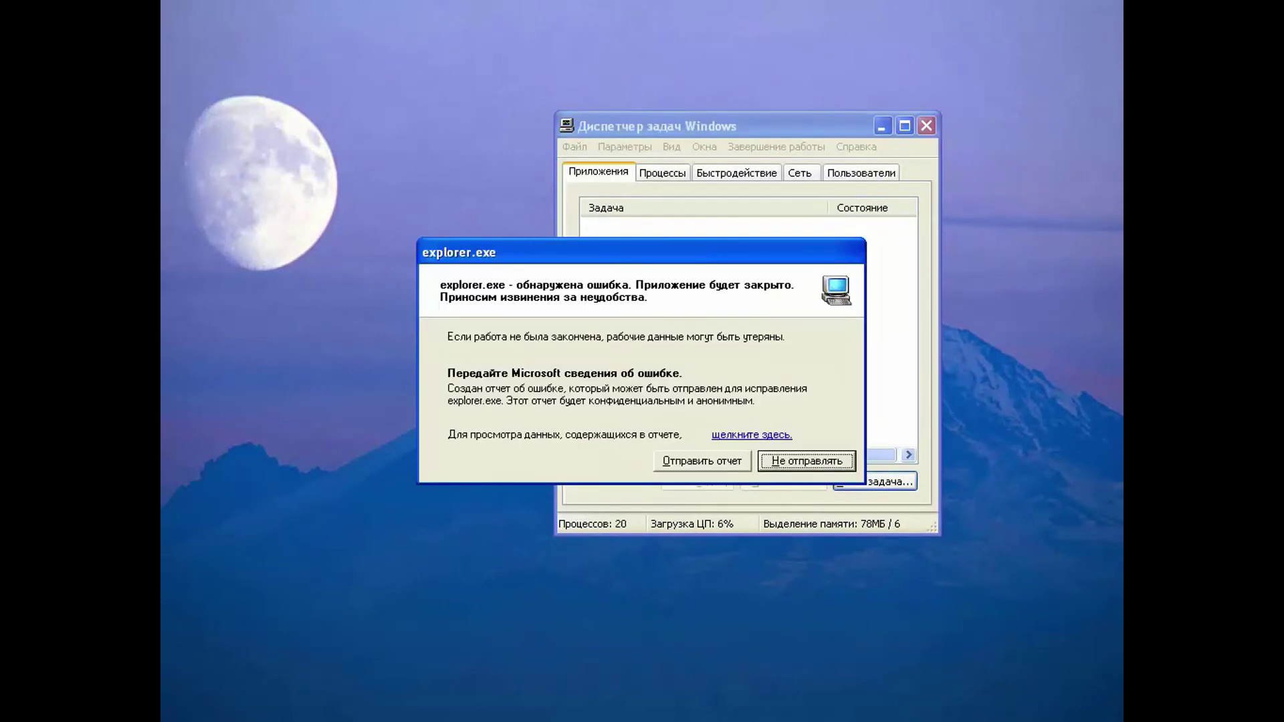
{"action": "key", "text": "Return"}
Restart the computer from Task Manager and boot the installed system with "Search & Start Windows Vista/7/8, XP"
{"action": "left_click", "coordinate": [776, 146]}
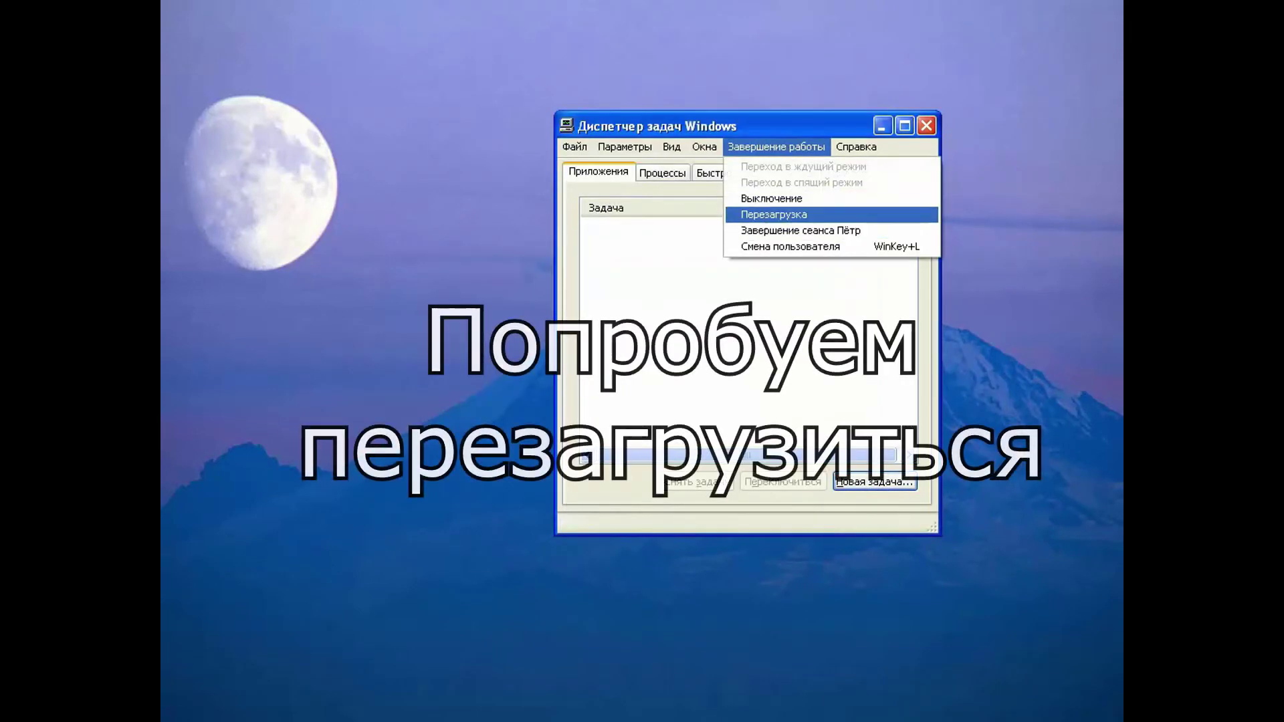
{"action": "left_click", "coordinate": [780, 214]}
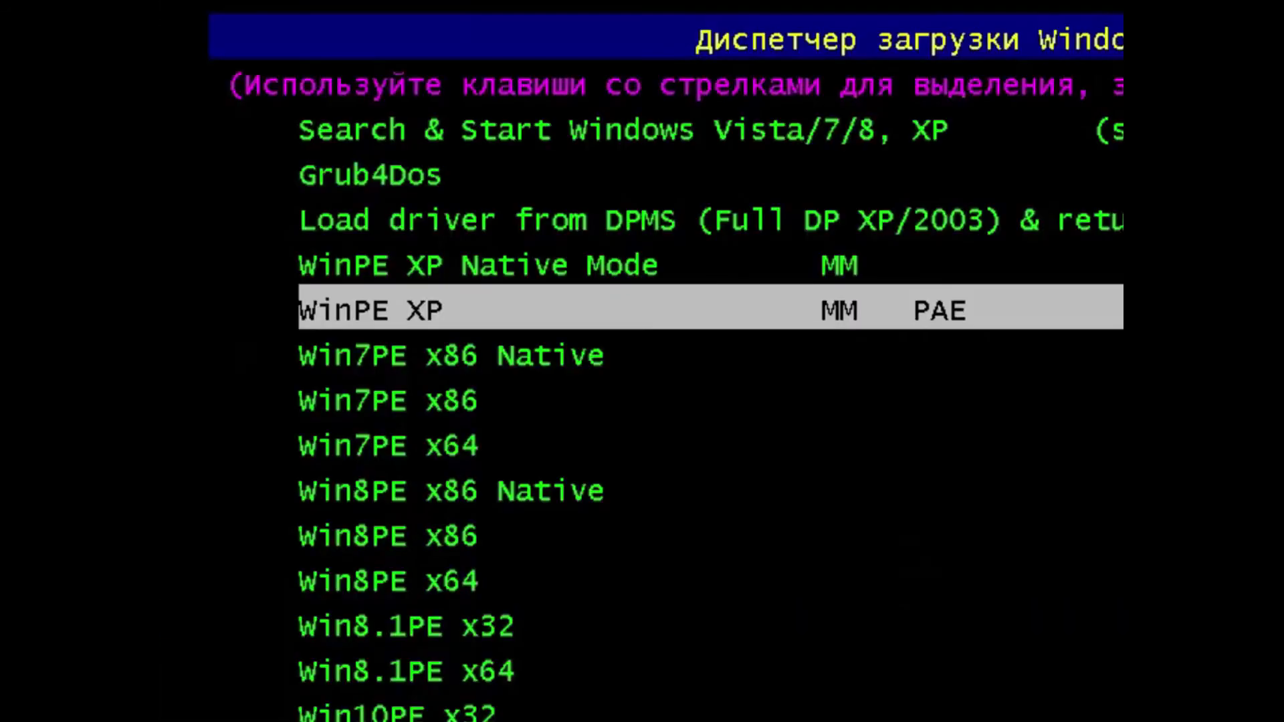
{"action": "key", "text": "Up"}
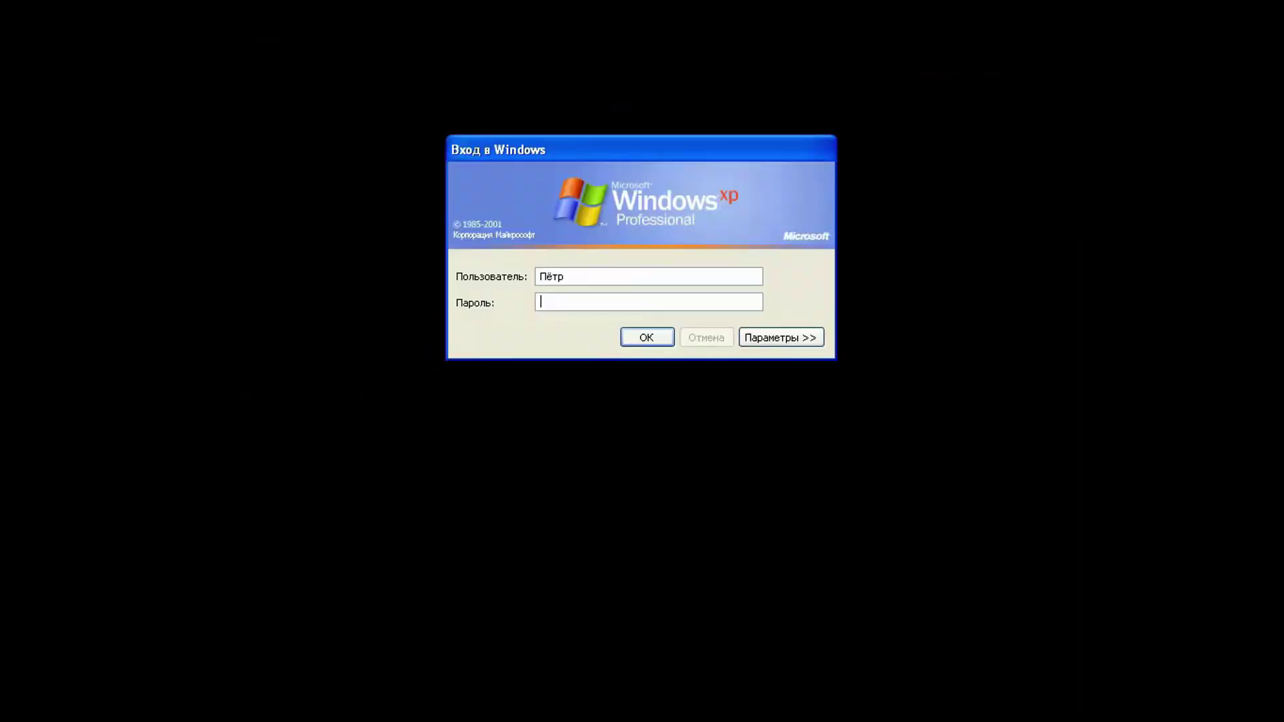
Log in to Windows XP and decline sending the Explorer.EXE error report
{"action": "key", "text": "Return"}
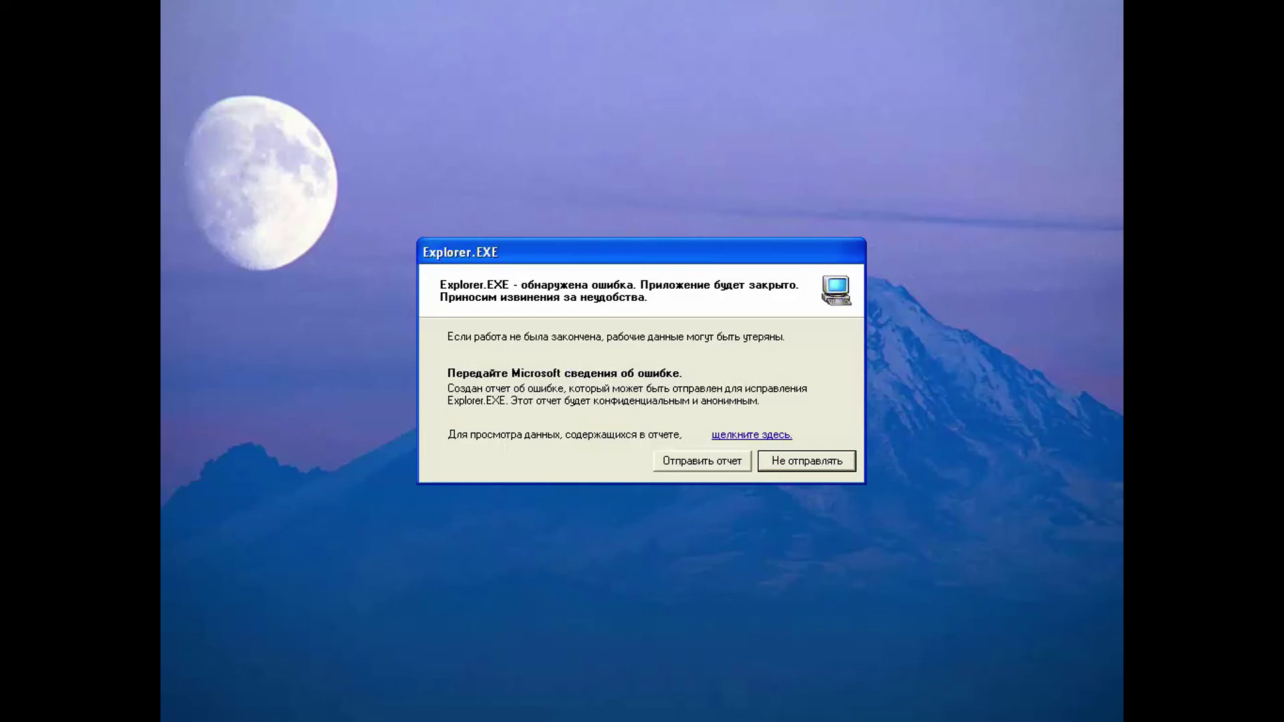
{"action": "key", "text": "Return"}
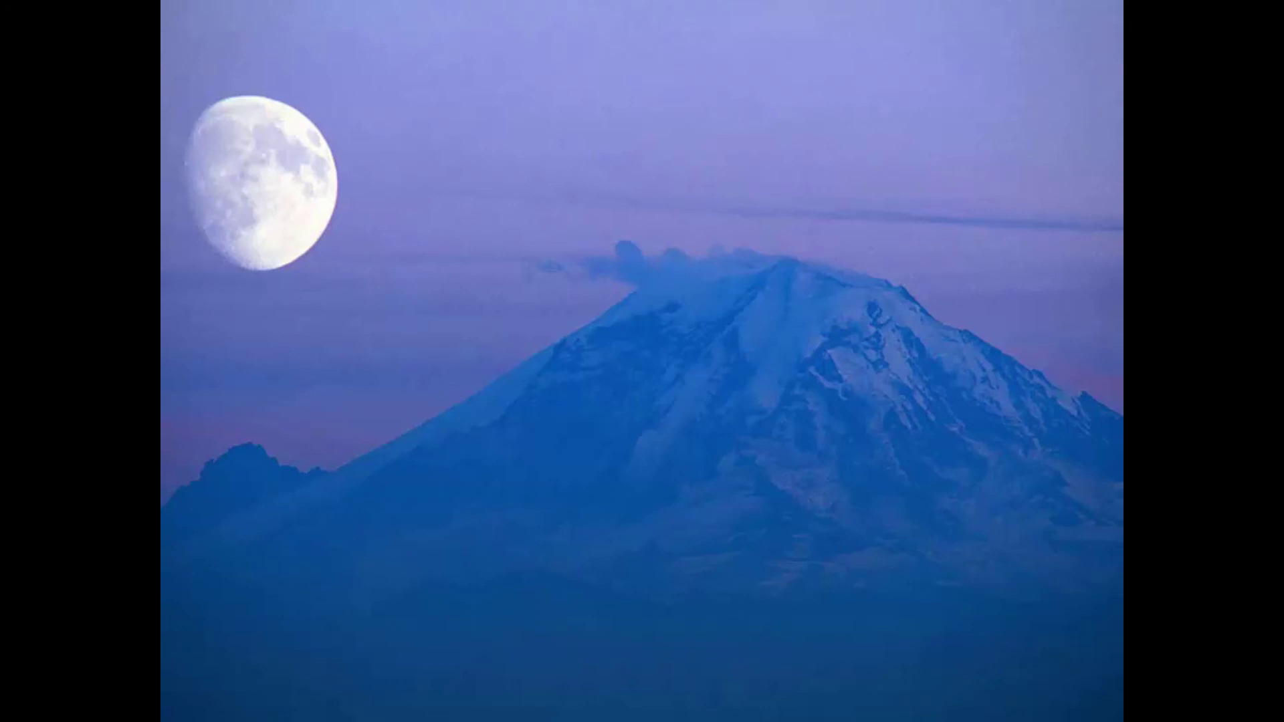
Restart the computer from Task Manager and select "Search & Start Windows Vista/7/8, XP" in the boot manager
{"action": "key", "text": "ctrl+alt+Delete"}
{"action": "left_click", "coordinate": [776, 147]}
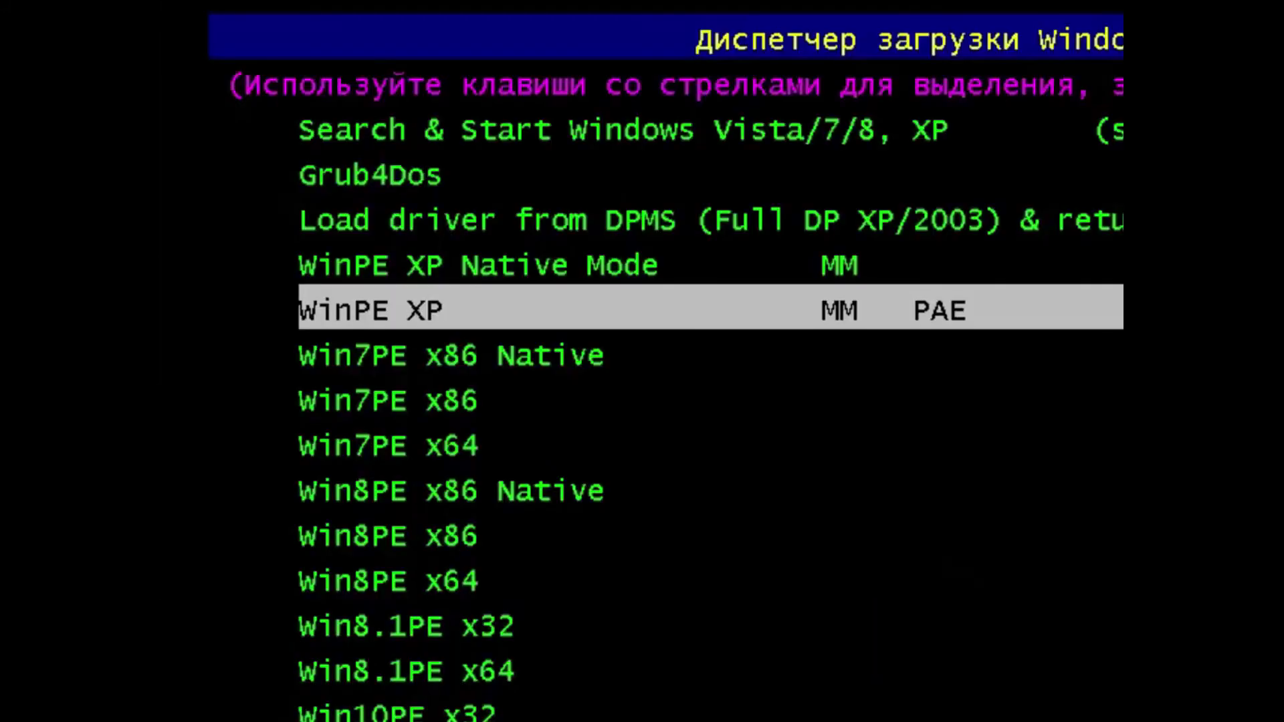
{"action": "key", "text": "Up"}
{"action": "key", "text": "Up"}
{"action": "key", "text": "Up"}
{"action": "key", "text": "Up"}
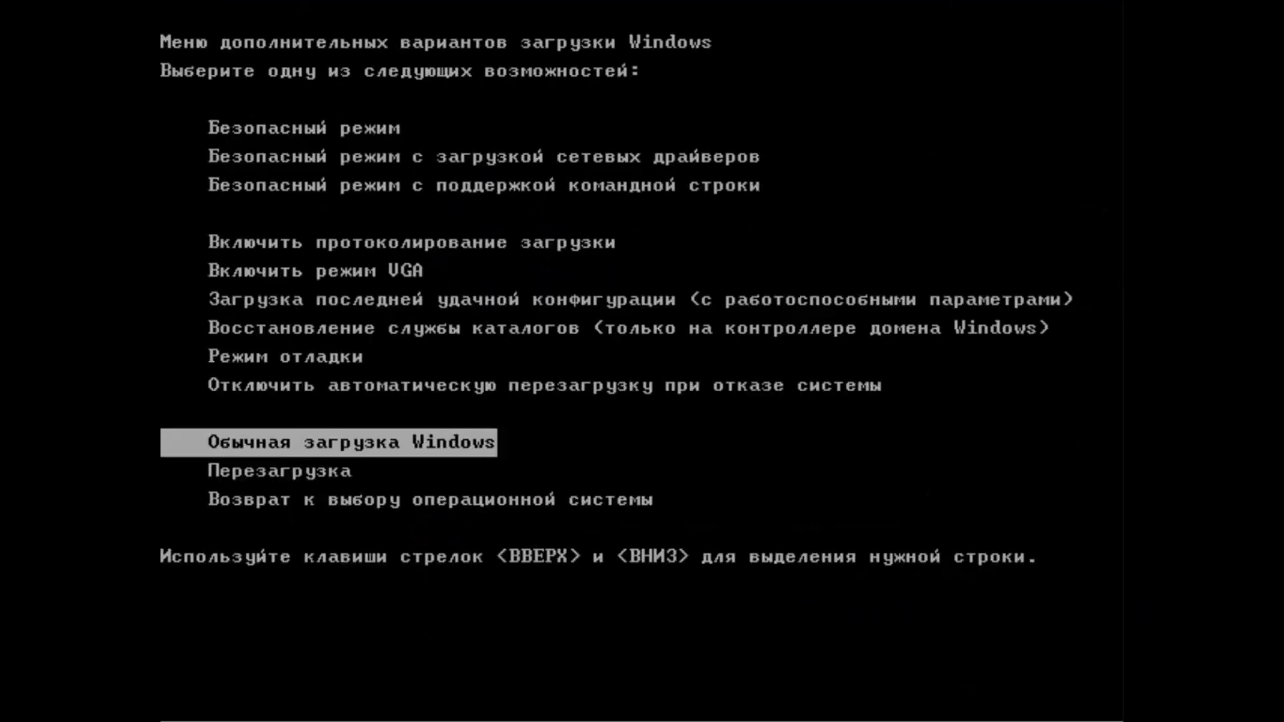
Choose safe mode ("Безопасный режим") in the advanced Windows boot options and start Microsoft Windows XP Professional RU
{"action": "key", "text": "Up"}
{"action": "key", "text": "Up"}
{"action": "key", "text": "Up"}
{"action": "key", "text": "Up"}
{"action": "key", "text": "Up"}
{"action": "key", "text": "Up"}
{"action": "key", "text": "Up"}
{"action": "key", "text": "Up"}
{"action": "key", "text": "Up"}
{"action": "key", "text": "Return"}
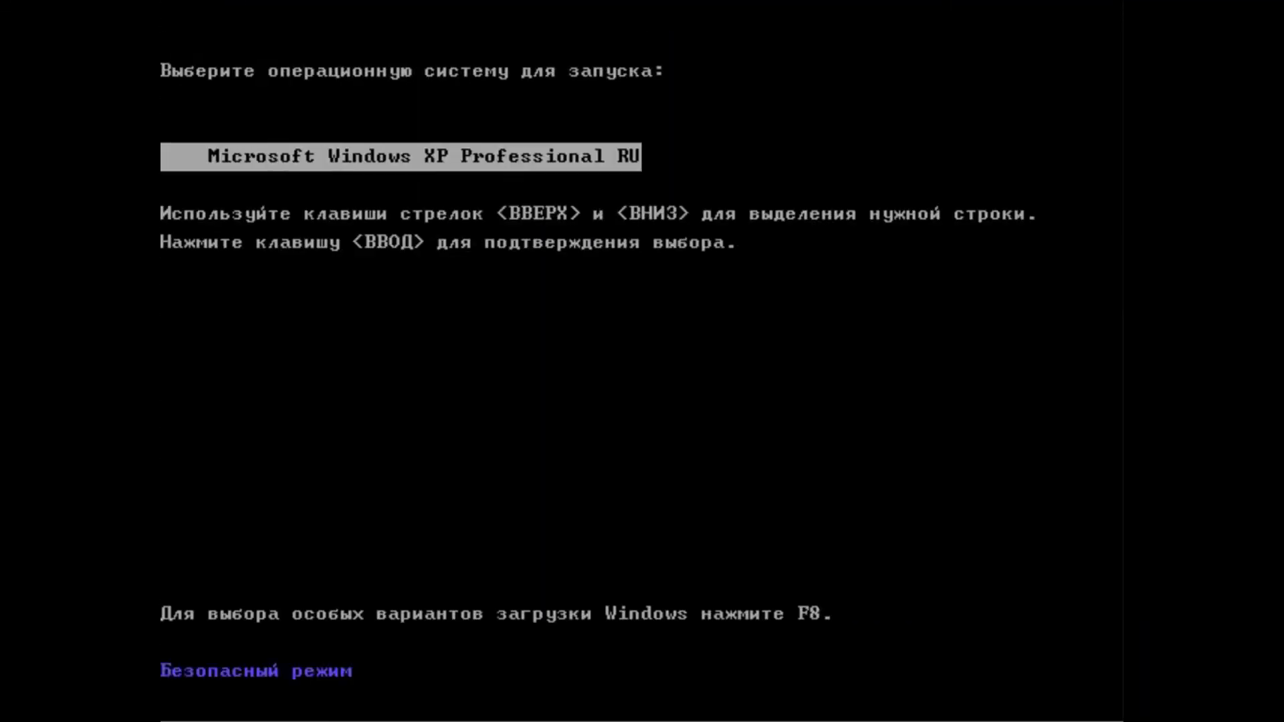
{"action": "key", "text": "Return"}
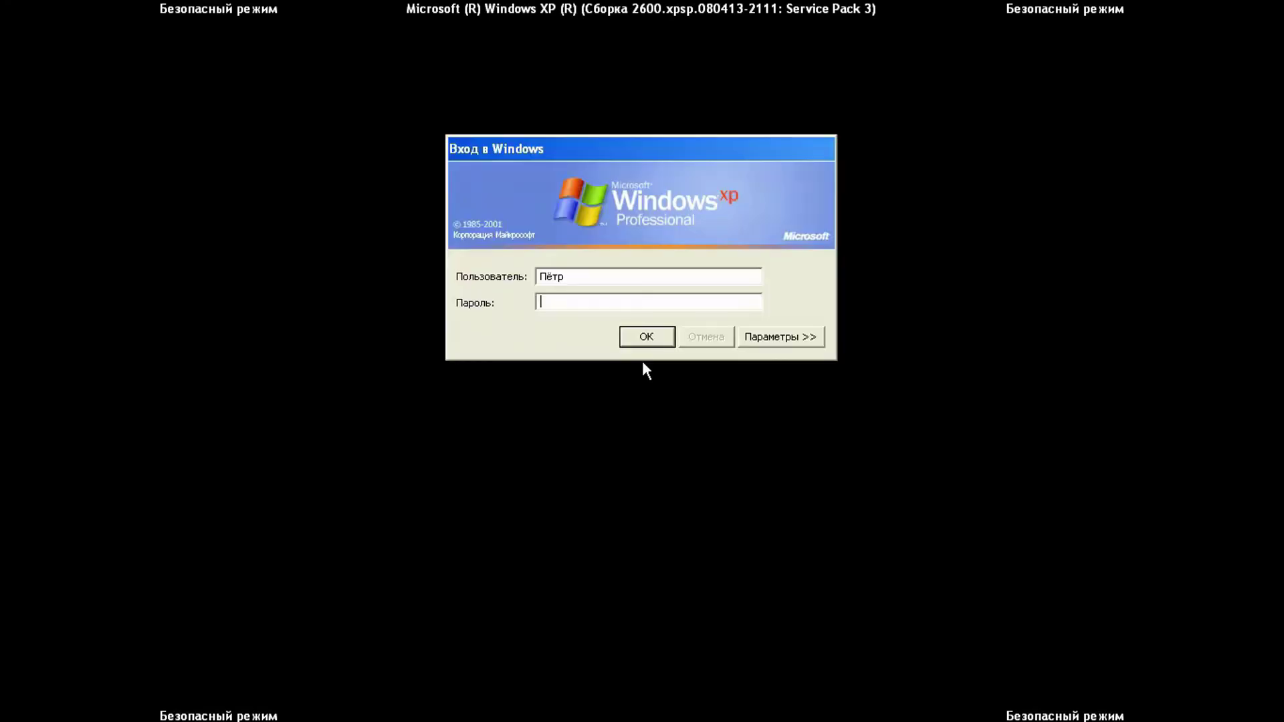
Log in to Windows XP in safe mode and decline sending the Explorer.EXE error report
{"action": "key", "text": "Return"}
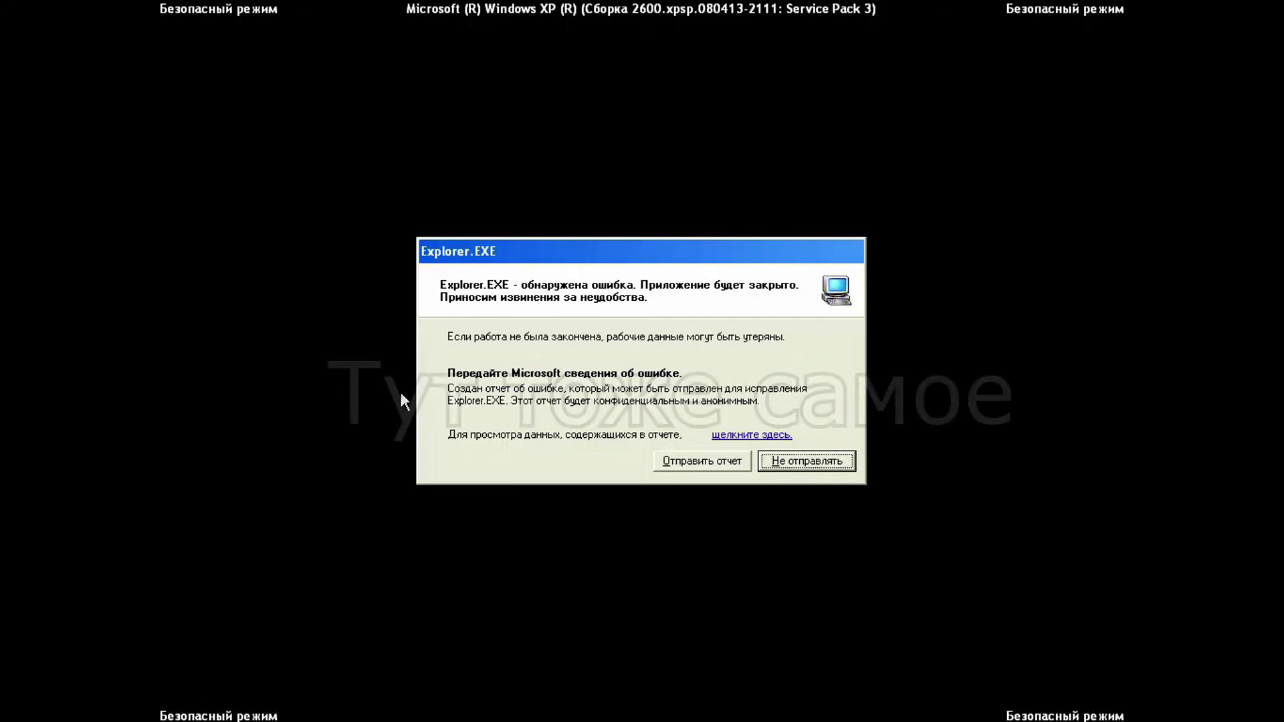
{"action": "left_click", "coordinate": [797, 462]}
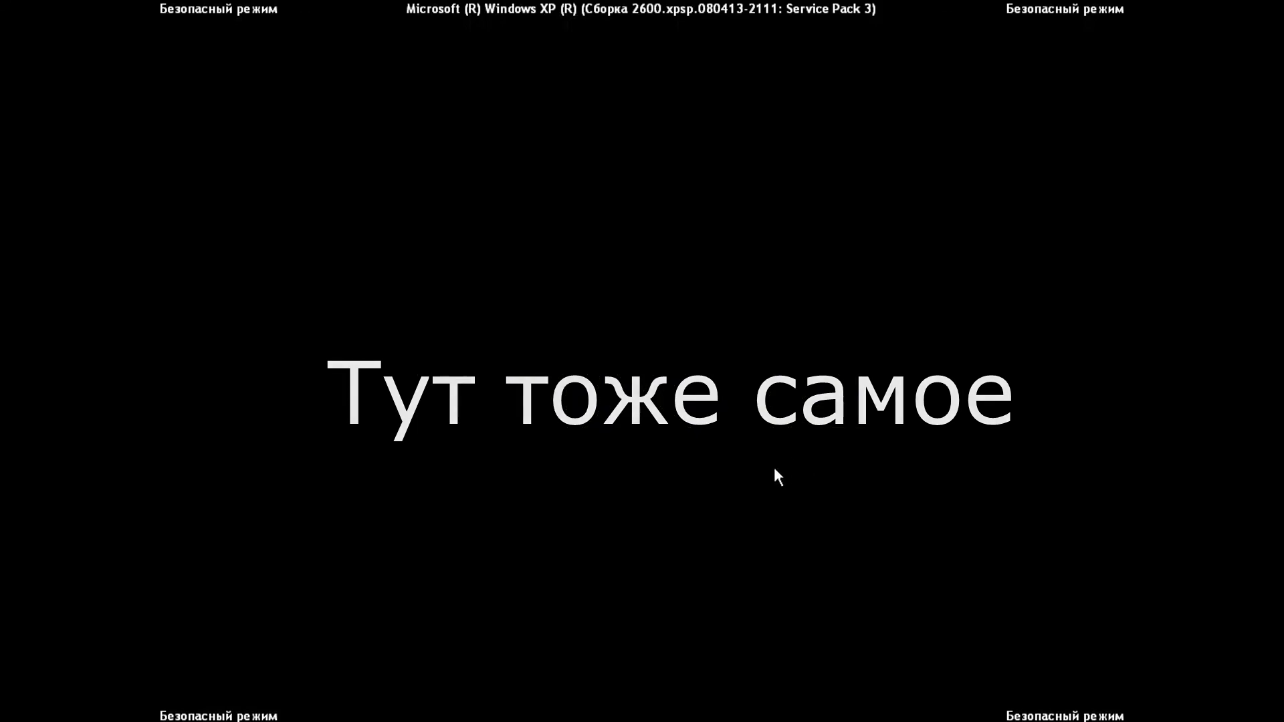
Try running explorer.exe as a new task from Task Manager, dismissing the safe mode notice and error report, and close Task Manager
{"action": "key", "text": "ctrl+alt+Delete"}
{"action": "left_click", "coordinate": [871, 480]}
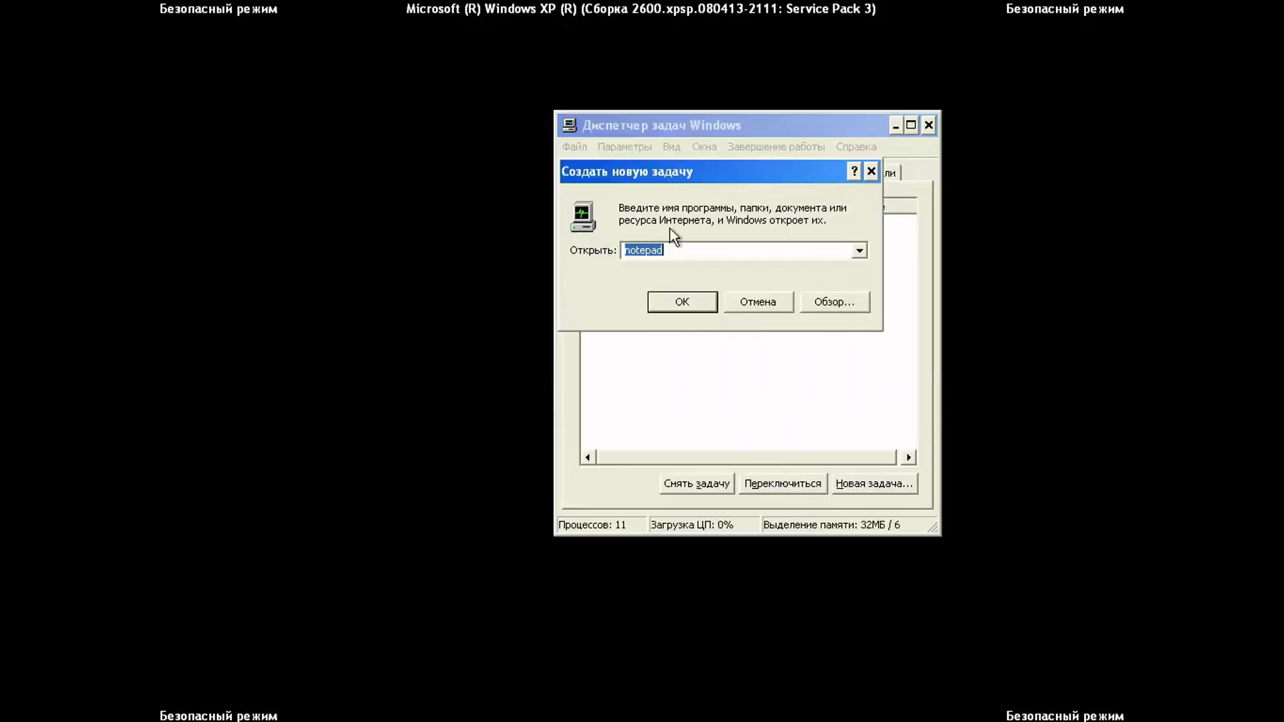
{"action": "type", "text": "ex"}
{"action": "key", "text": "Down"}
{"action": "key", "text": "Return"}
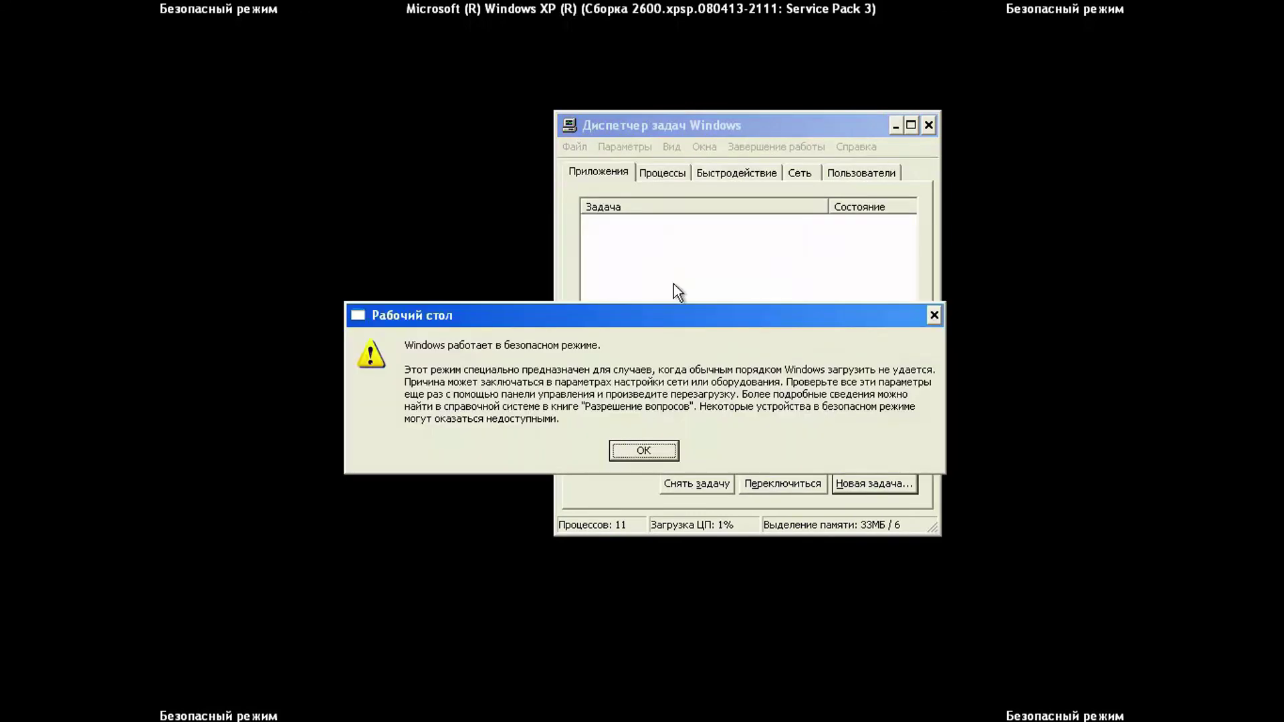
{"action": "left_click", "coordinate": [633, 447]}
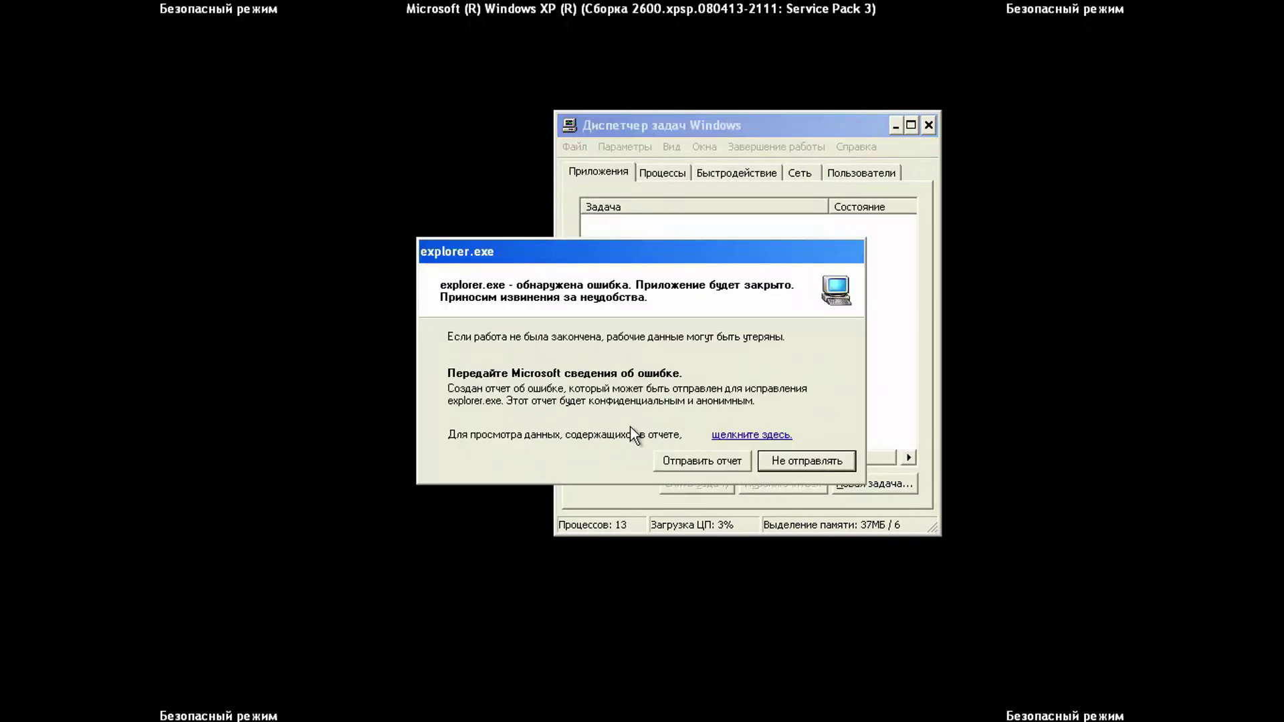
{"action": "left_click", "coordinate": [766, 462]}
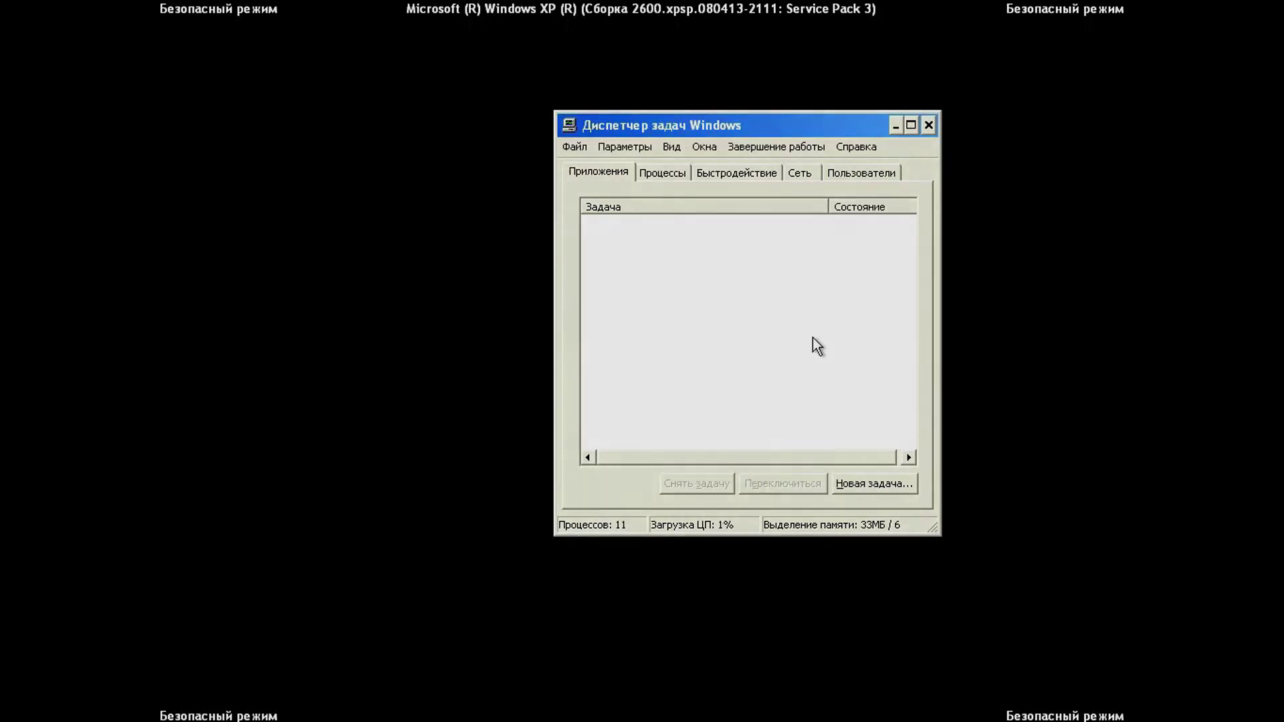
{"action": "left_click", "coordinate": [929, 125]}
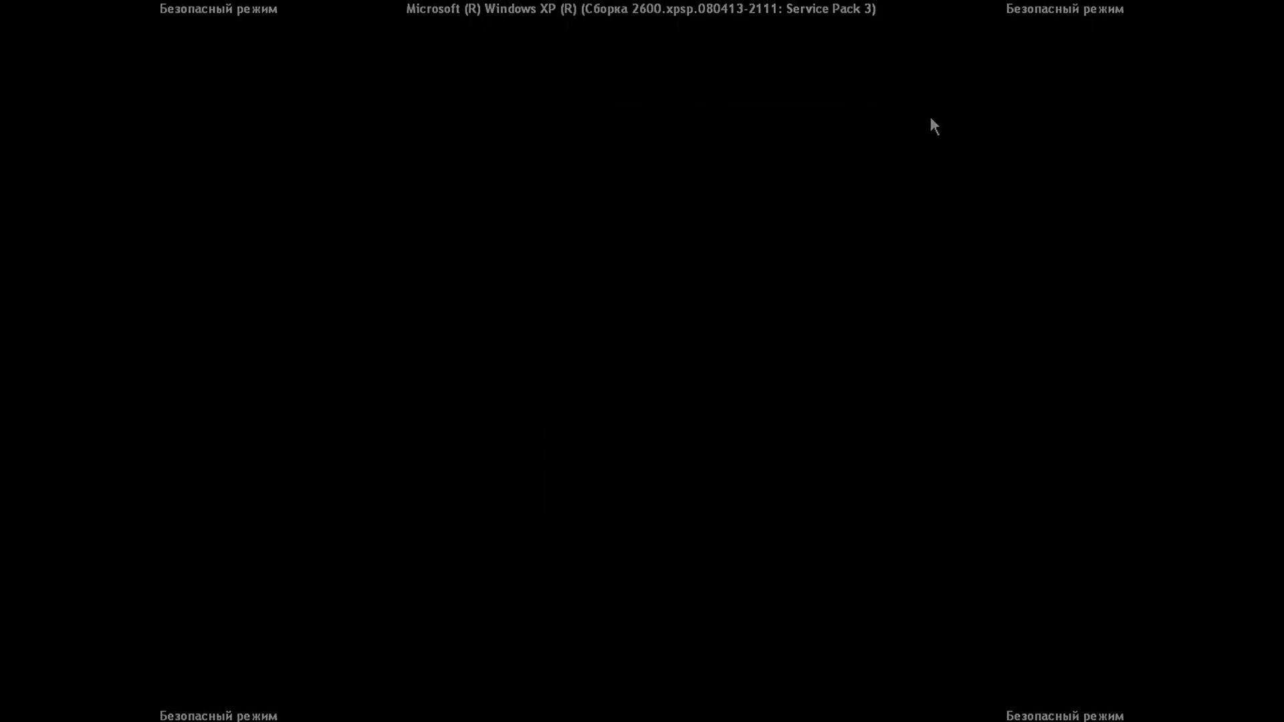